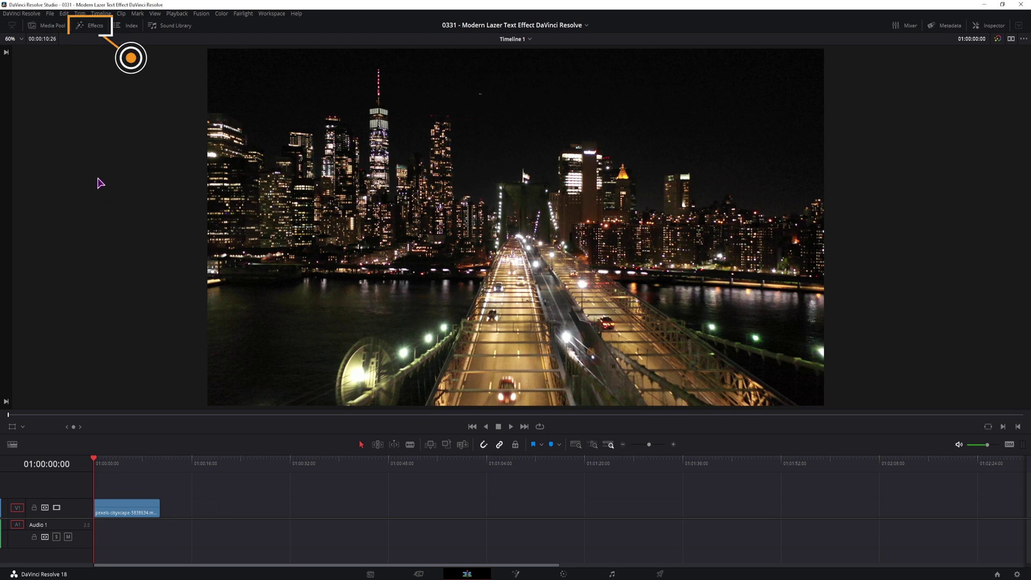
# Find the Text title in the Effects library and place it on track V2 above the city clip.
pyautogui.click(95, 25)
pyautogui.click(101, 54)
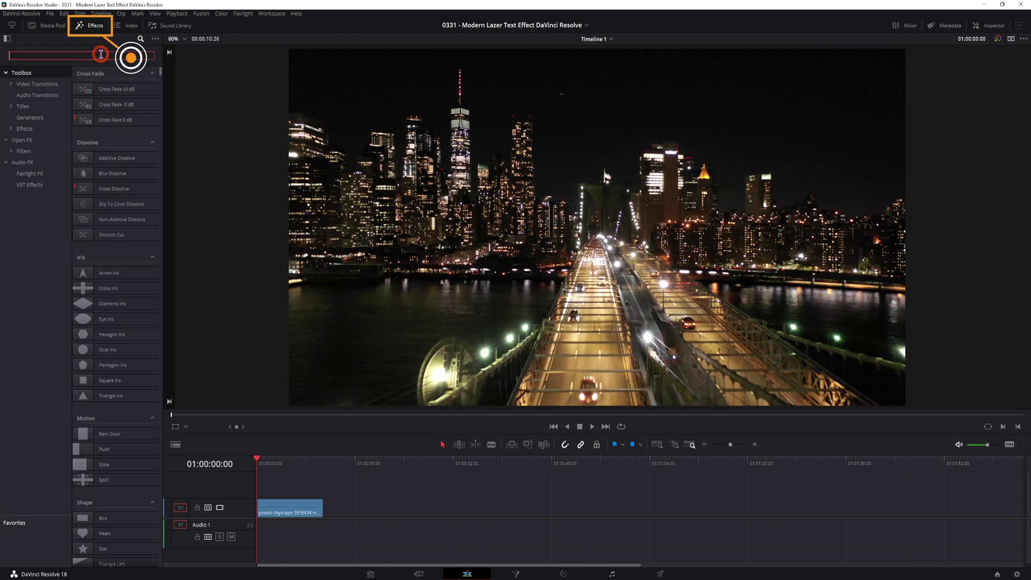
pyautogui.write('text')
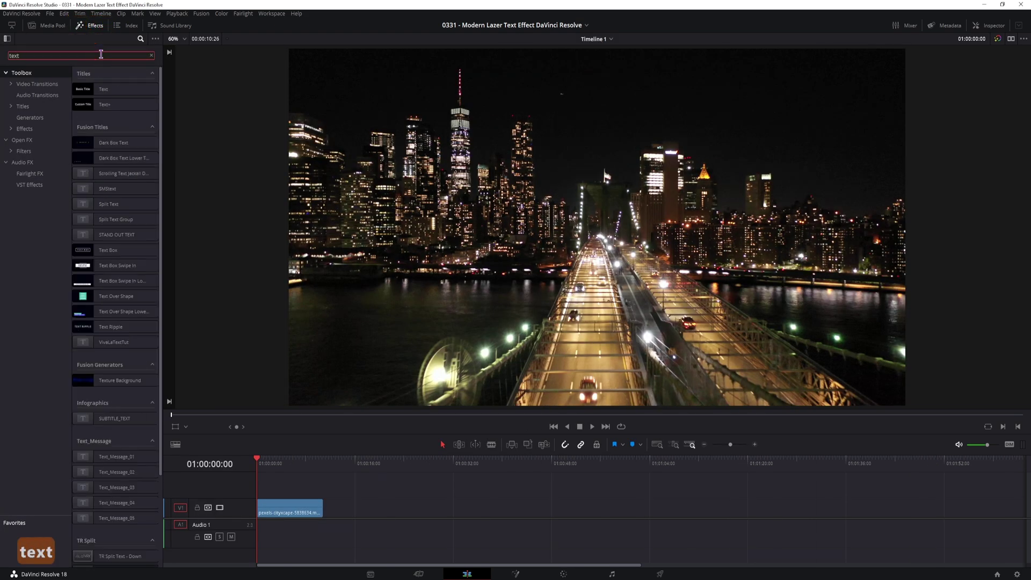
pyautogui.moveTo(104, 89); pyautogui.dragTo(320, 490)
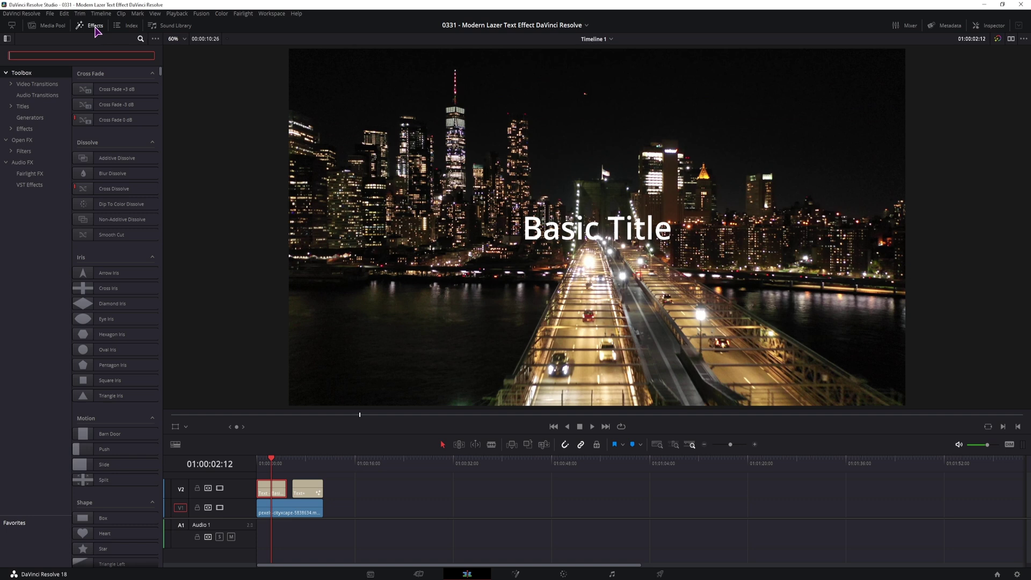
# Replace the title's Basic Title text with 'BRIGHT LIGHTS' in the Inspector.
pyautogui.click(95, 27)
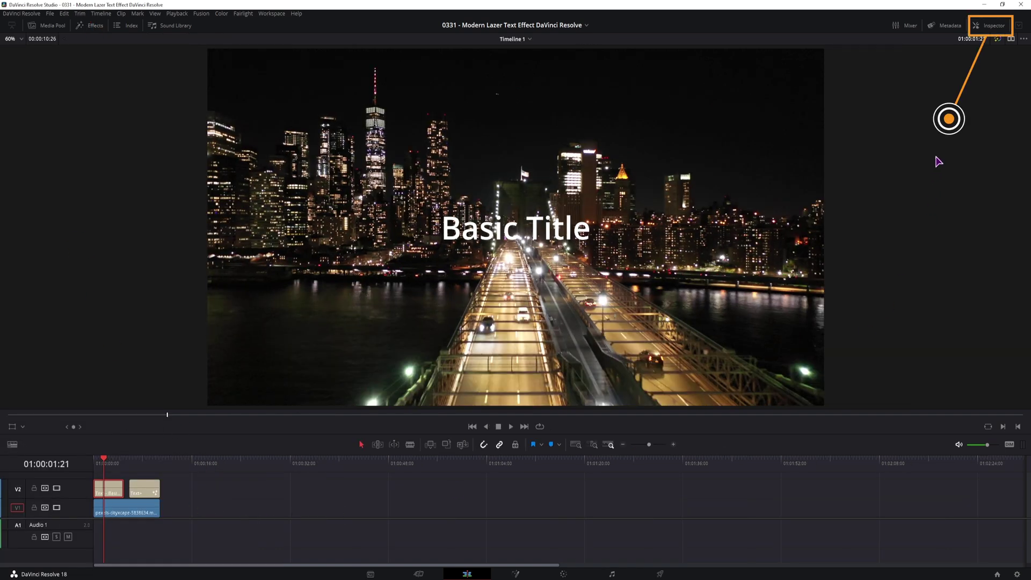
pyautogui.click(991, 25)
pyautogui.click(922, 113)
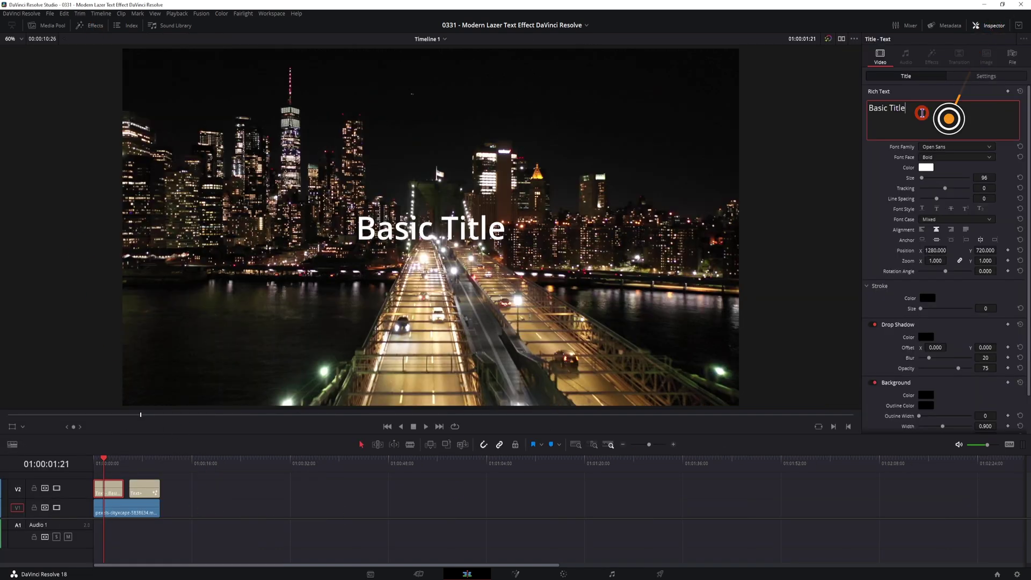
pyautogui.moveTo(922, 113); pyautogui.dragTo(820, 106)
pyautogui.write('BRIGHT LIGHTS')
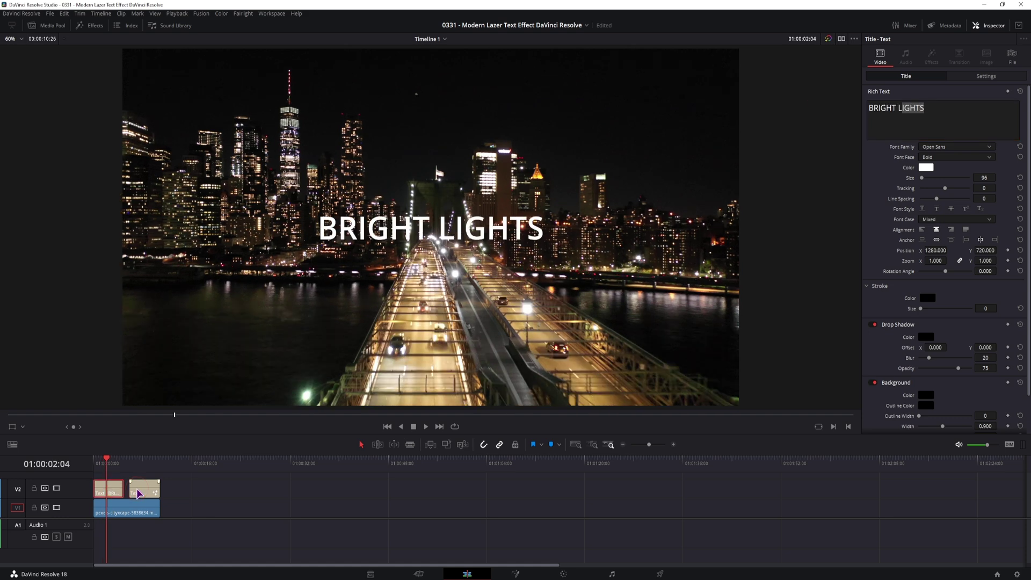
# Colour the GHTS letters orange and enlarge the title text to size 113.
pyautogui.click(138, 493)
pyautogui.click(119, 495)
pyautogui.click(917, 109)
pyautogui.click(911, 109)
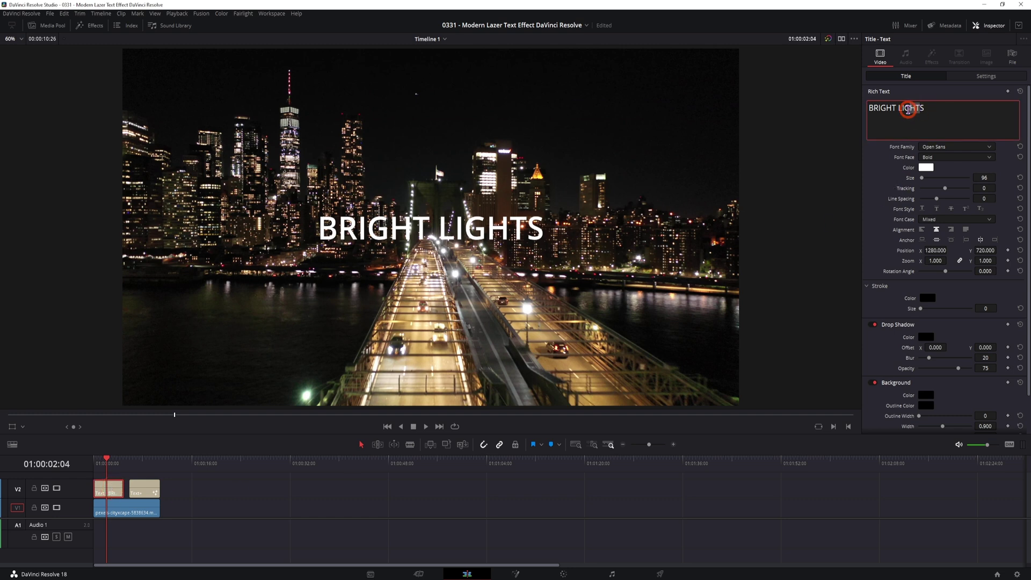
pyautogui.click(925, 168)
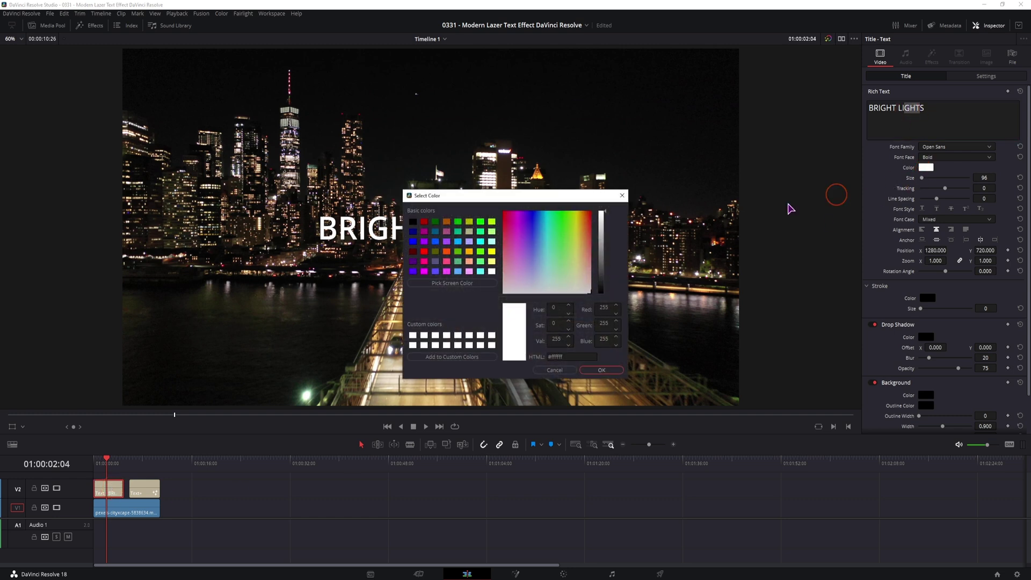
pyautogui.click(581, 226)
pyautogui.click(600, 370)
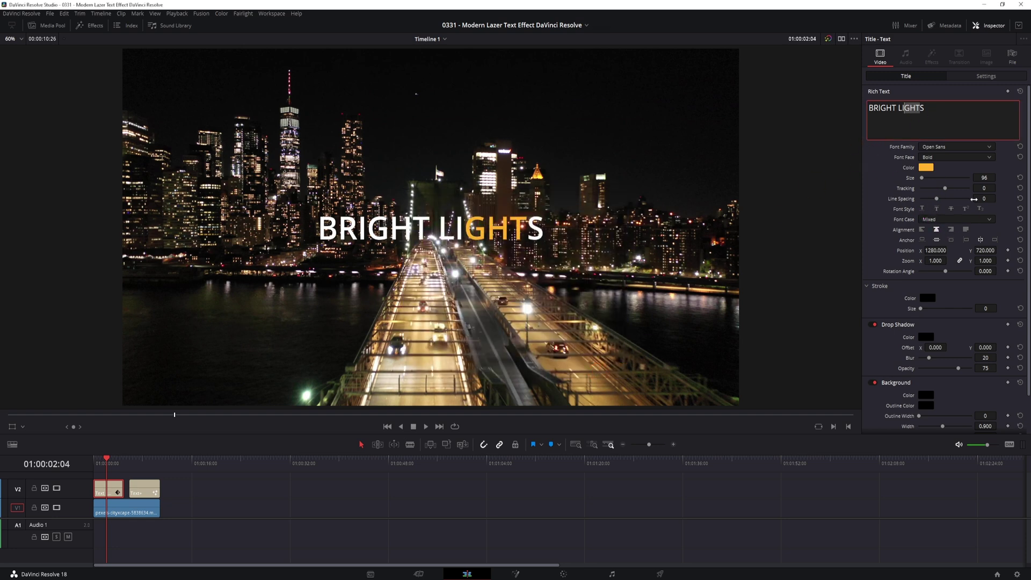
pyautogui.moveTo(984, 177); pyautogui.dragTo(1003, 177)
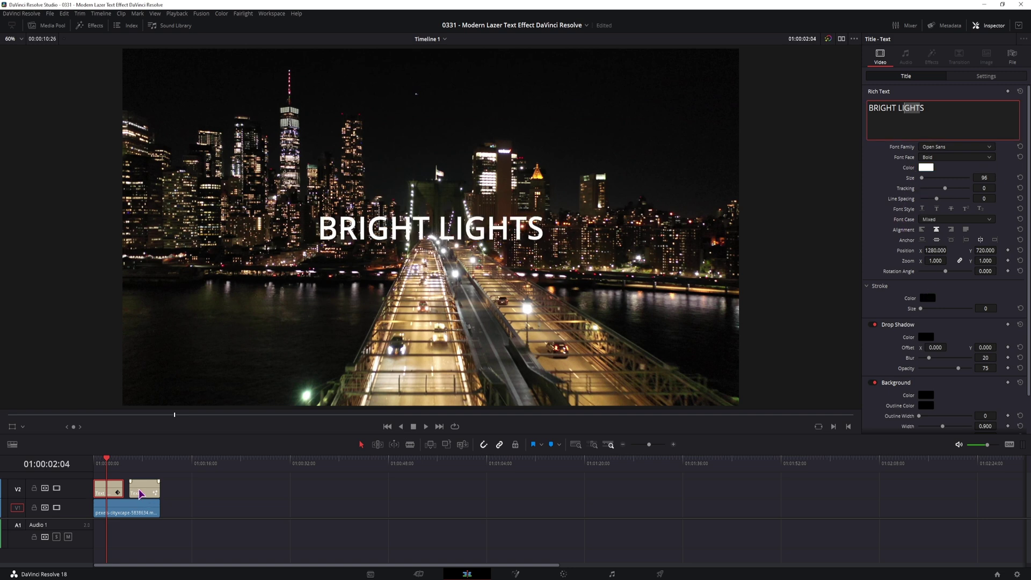
pyautogui.click(144, 491)
pyautogui.moveTo(894, 136); pyautogui.dragTo(859, 135)
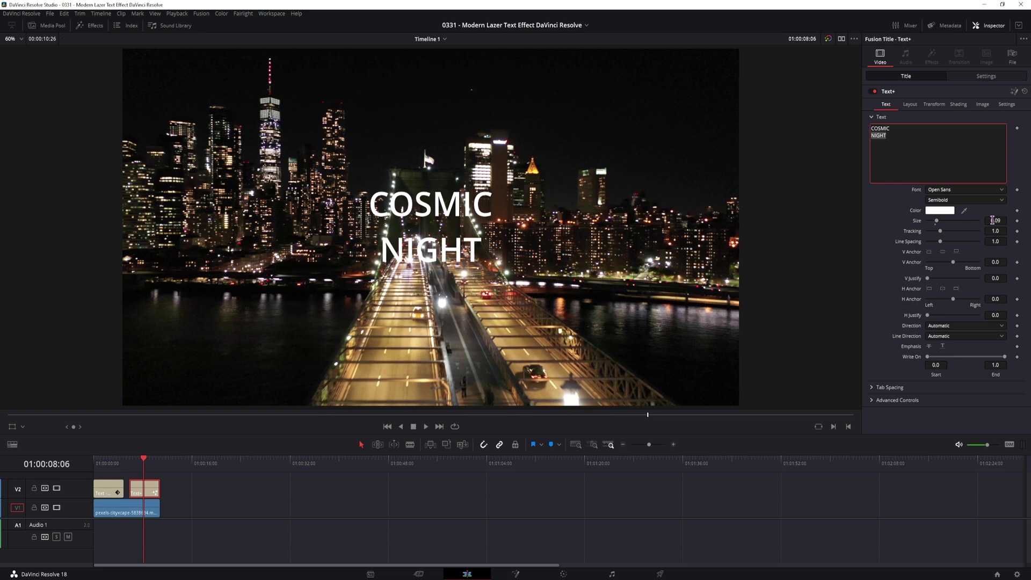
pyautogui.moveTo(992, 220); pyautogui.dragTo(942, 240)
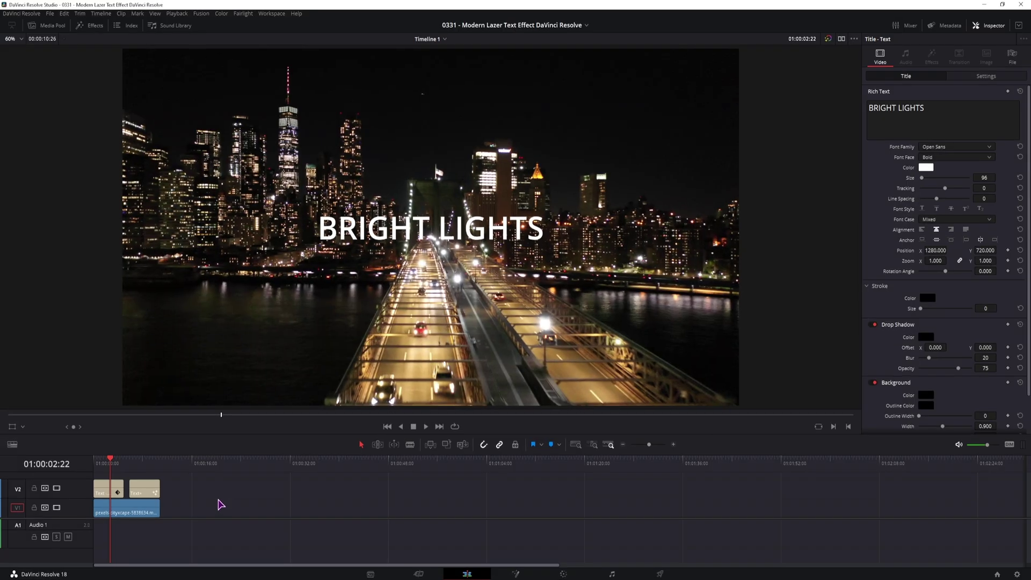
# Search the Open FX effects for 'tra' and apply Transform to the title clip.
pyautogui.click(99, 28)
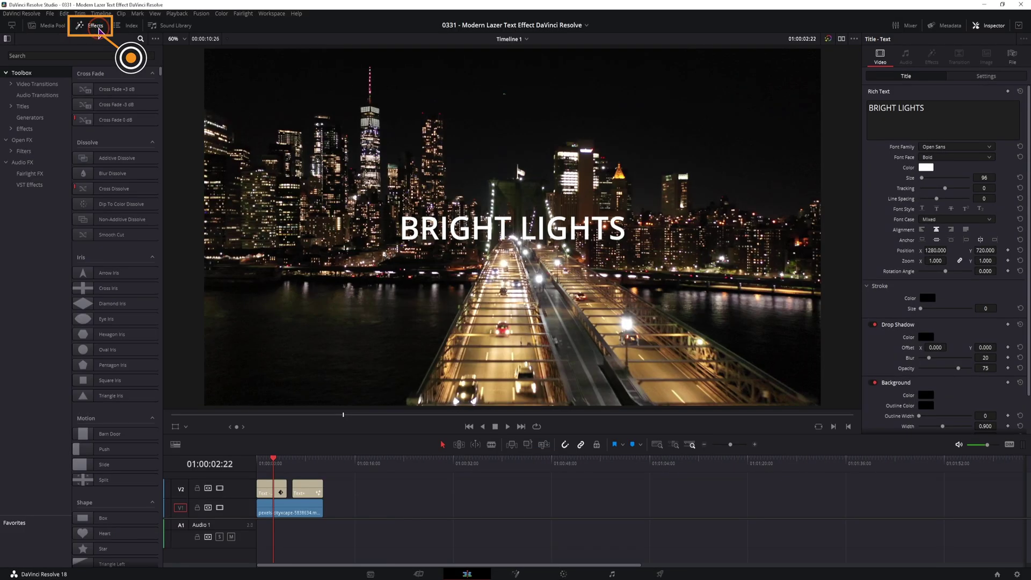
pyautogui.click(22, 139)
pyautogui.click(52, 52)
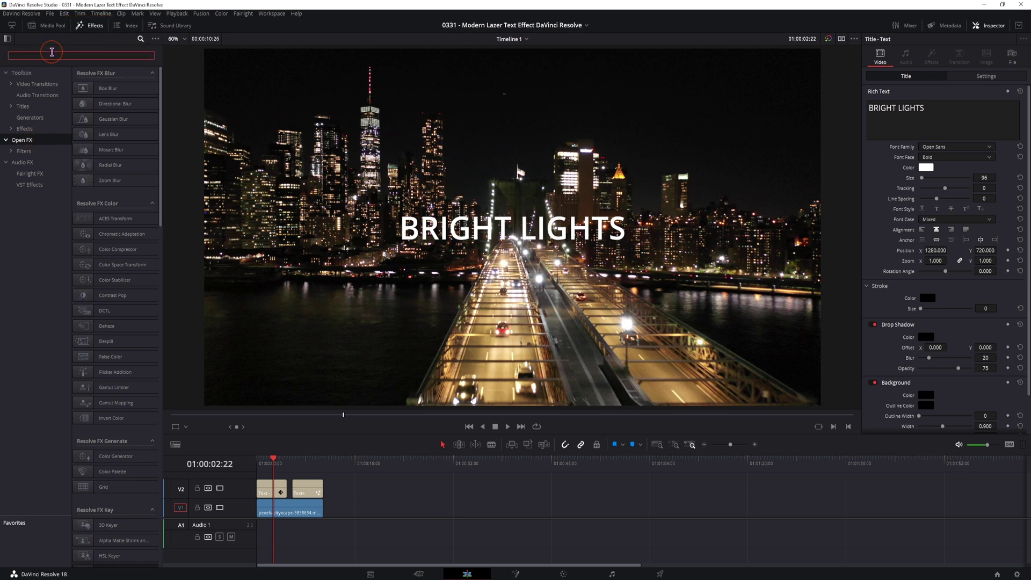
pyautogui.write('tra')
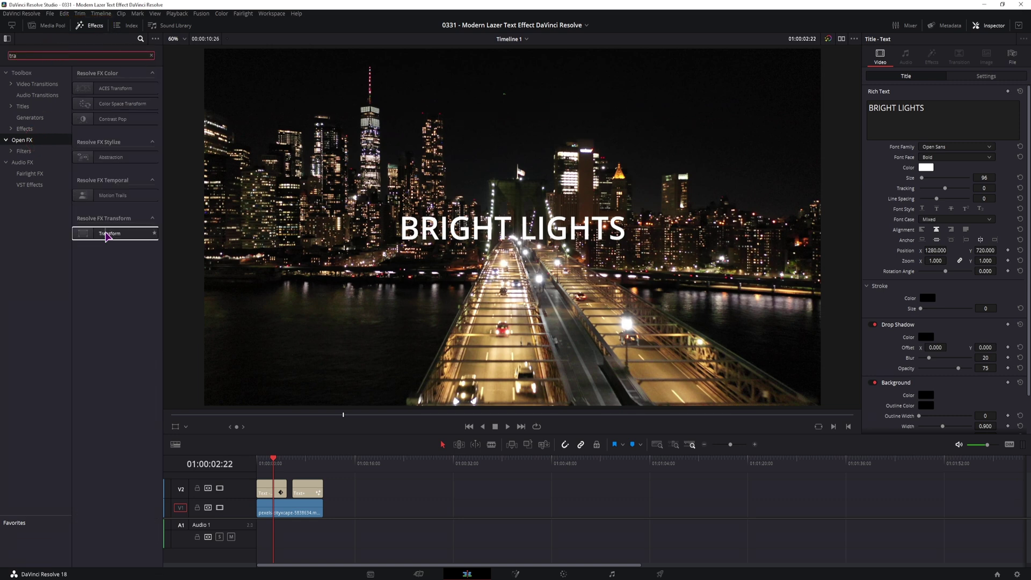
pyautogui.moveTo(107, 236); pyautogui.dragTo(309, 495)
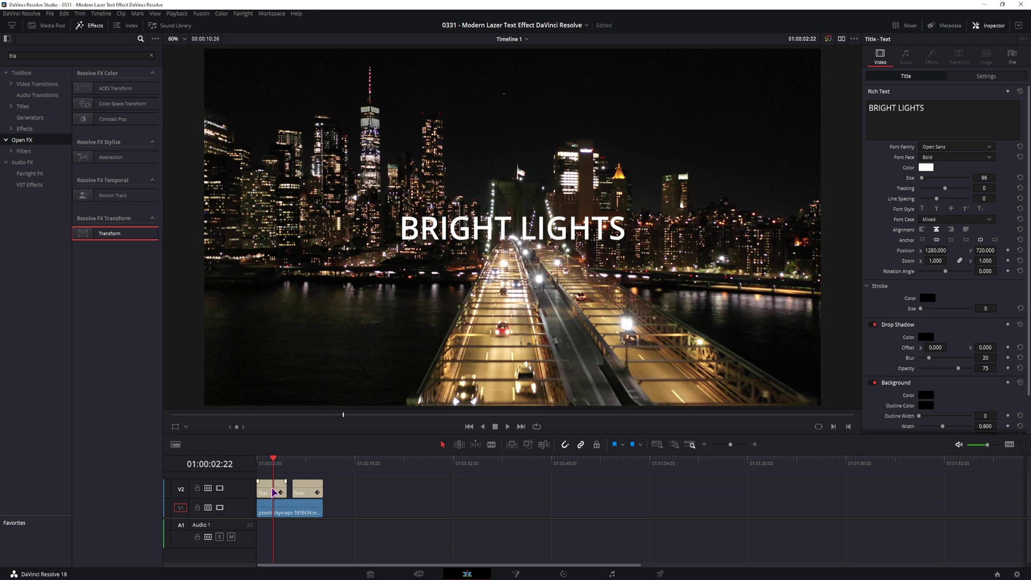
# Turn the title into a compound clip named 'text CC' and apply Transform to it.
pyautogui.rightClick(272, 490)
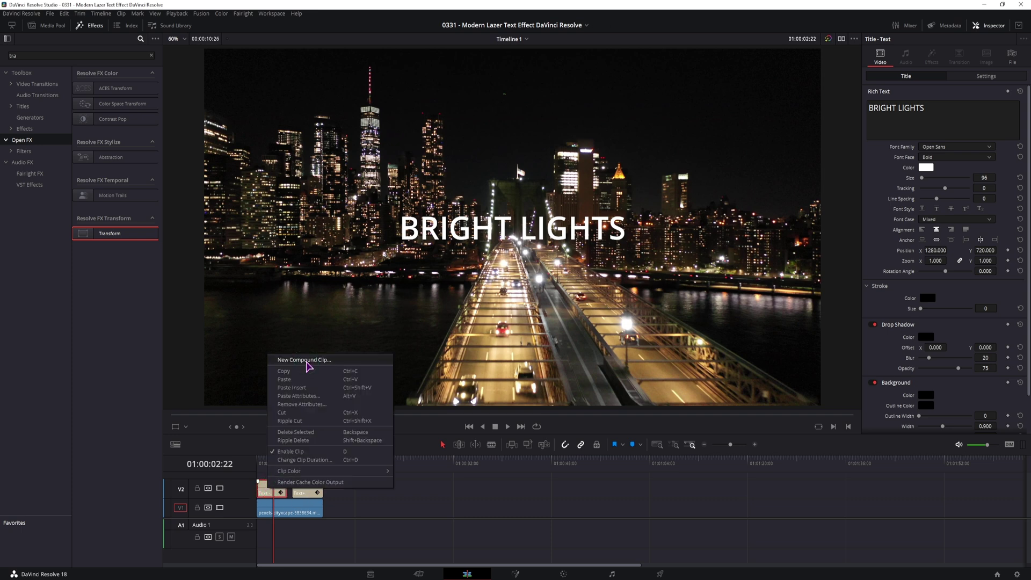
pyautogui.click(304, 360)
pyautogui.write('text CC')
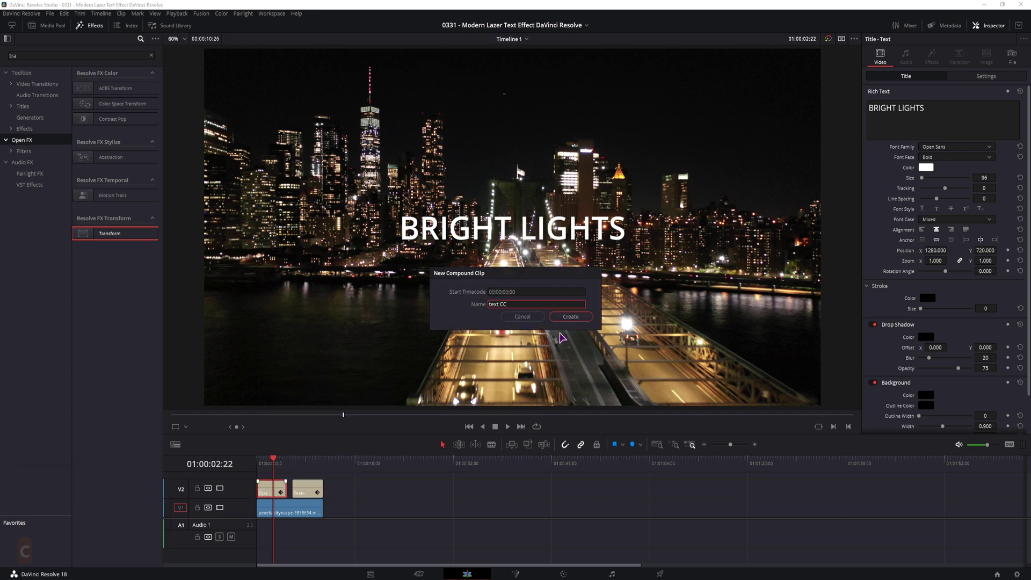
pyautogui.click(571, 317)
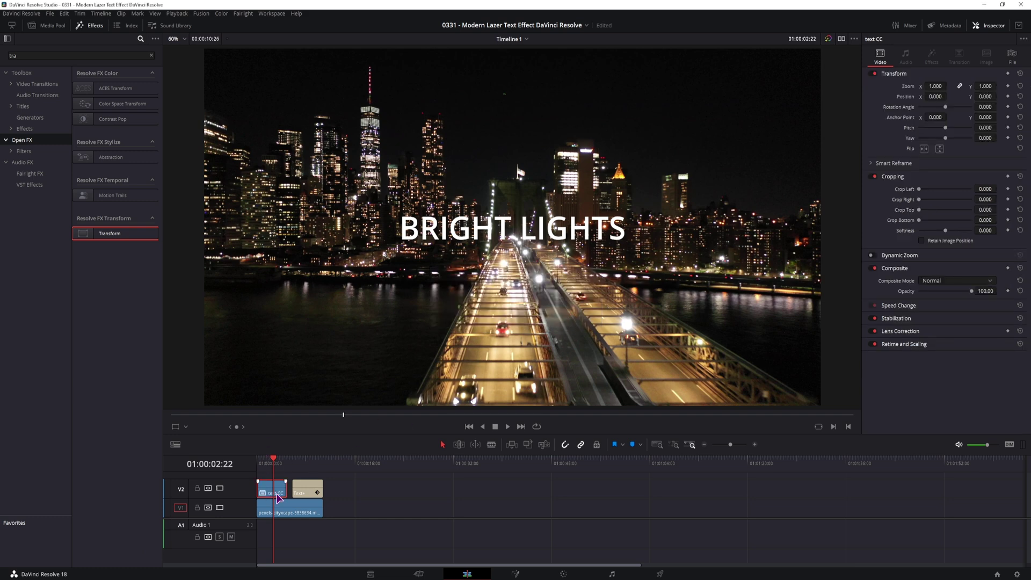
pyautogui.moveTo(114, 235); pyautogui.dragTo(279, 493)
# Enable Crop in the text CC Transform's Image Adjustment and test a left crop.
pyautogui.click(90, 25)
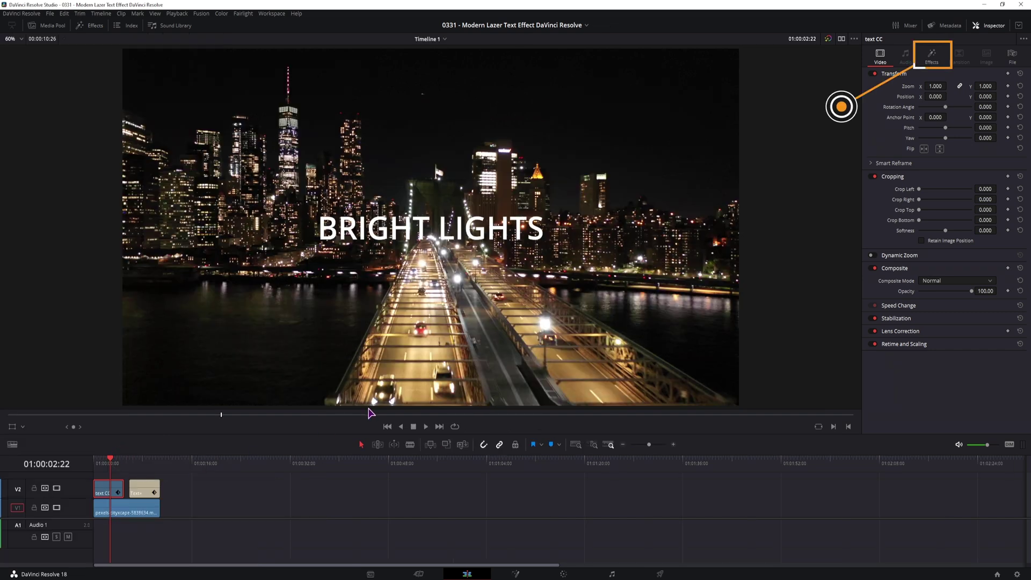
pyautogui.click(932, 58)
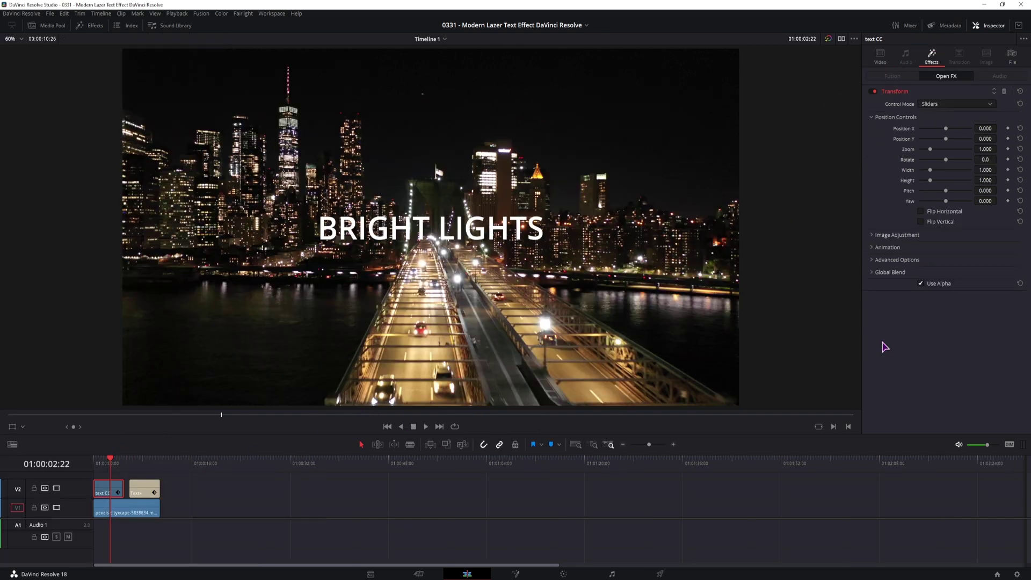
pyautogui.click(872, 235)
pyautogui.click(921, 247)
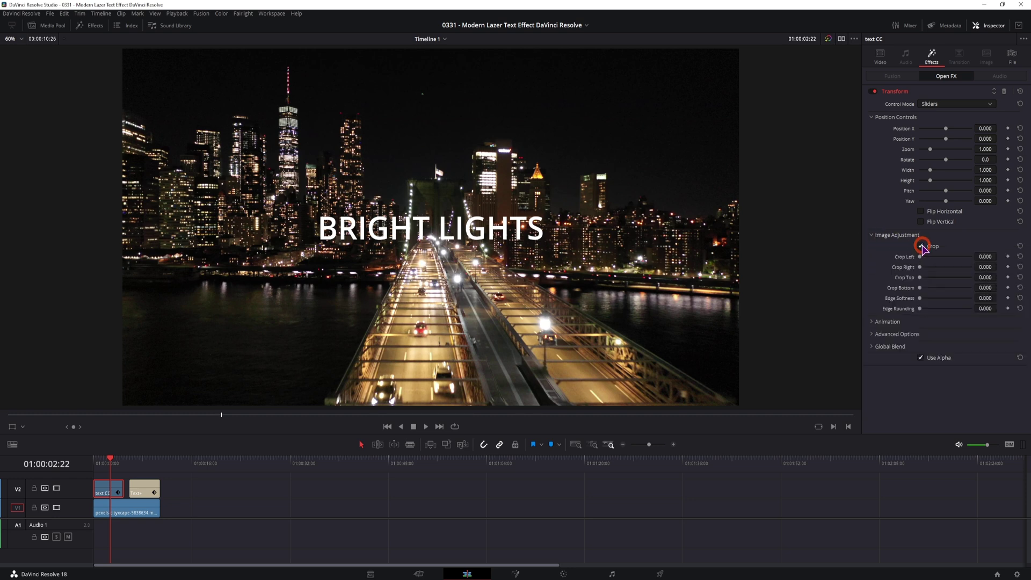
pyautogui.moveTo(920, 260); pyautogui.dragTo(941, 270)
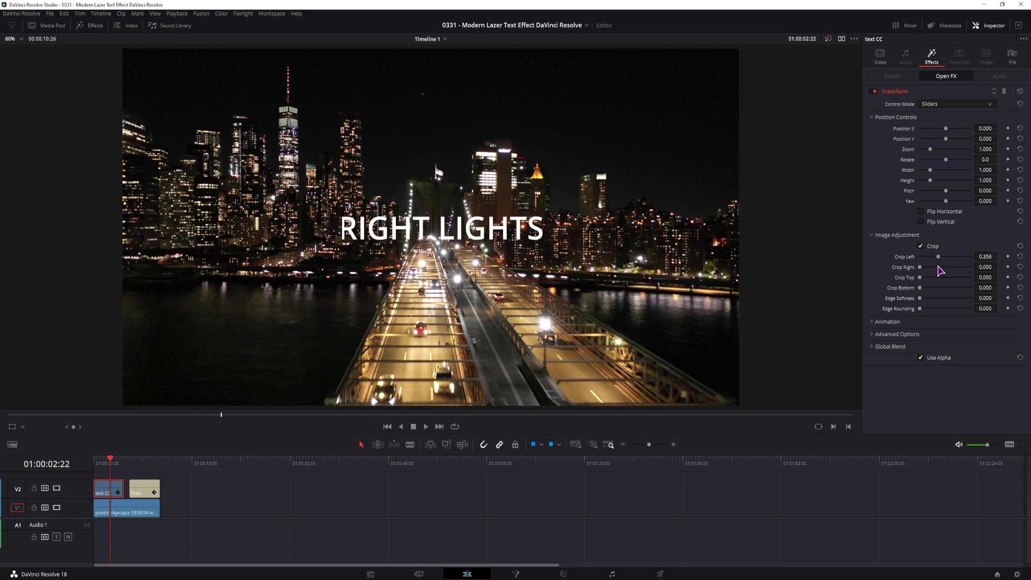
# Set Edge Behaviour to Replicate in Advanced Options and reset Crop Left to 0.
pyautogui.click(872, 335)
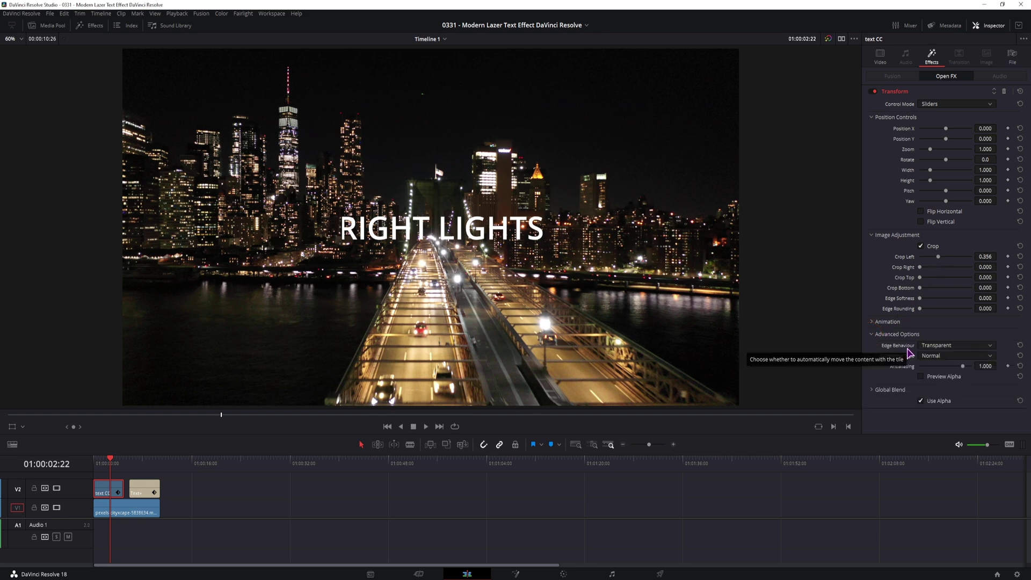
pyautogui.click(950, 348)
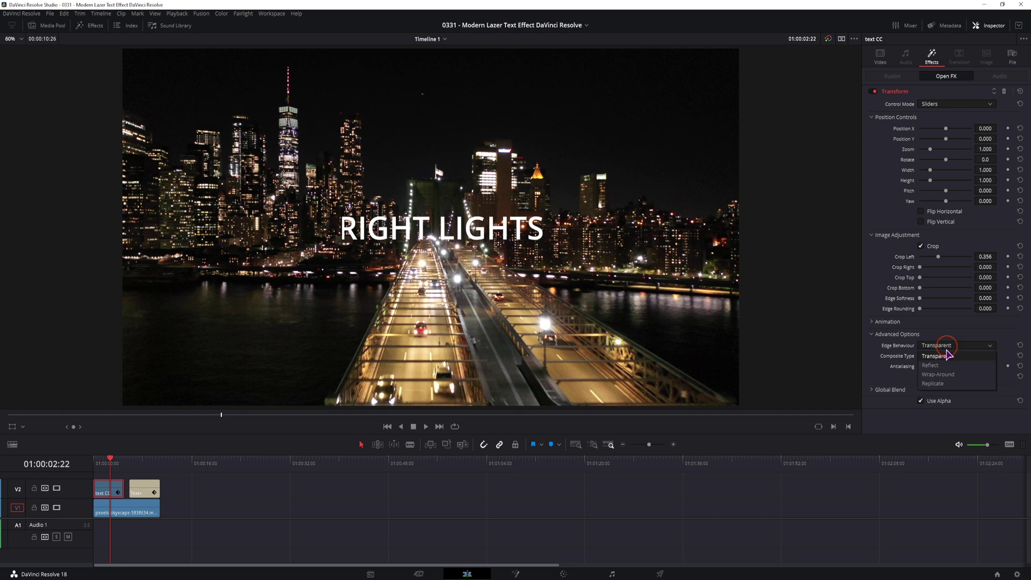
pyautogui.click(957, 385)
pyautogui.doubleClick(938, 258)
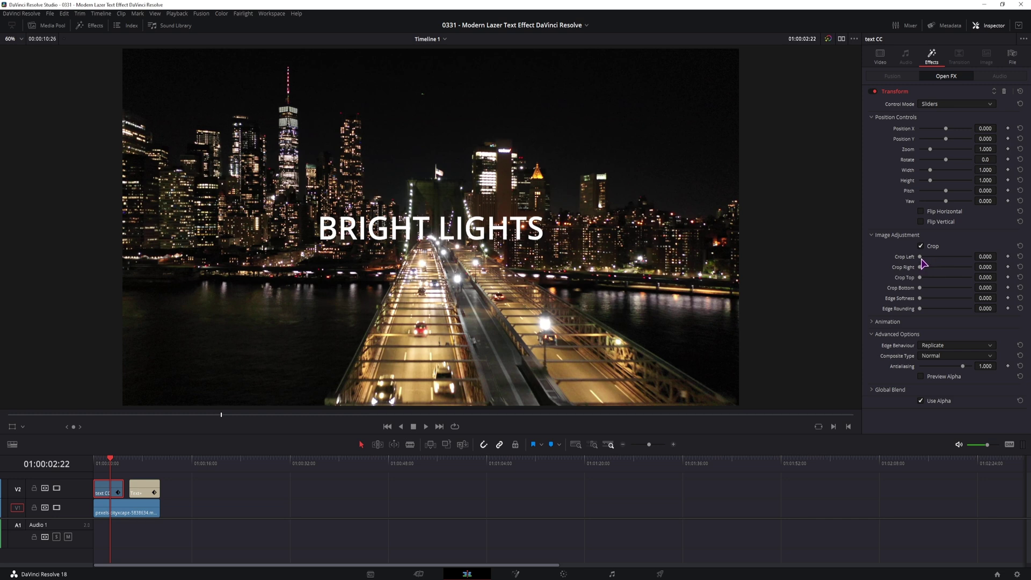
# Set Crop Left and Crop Right to 0.5 on text CC, checking the thin streak.
pyautogui.moveTo(920, 257); pyautogui.dragTo(944, 280)
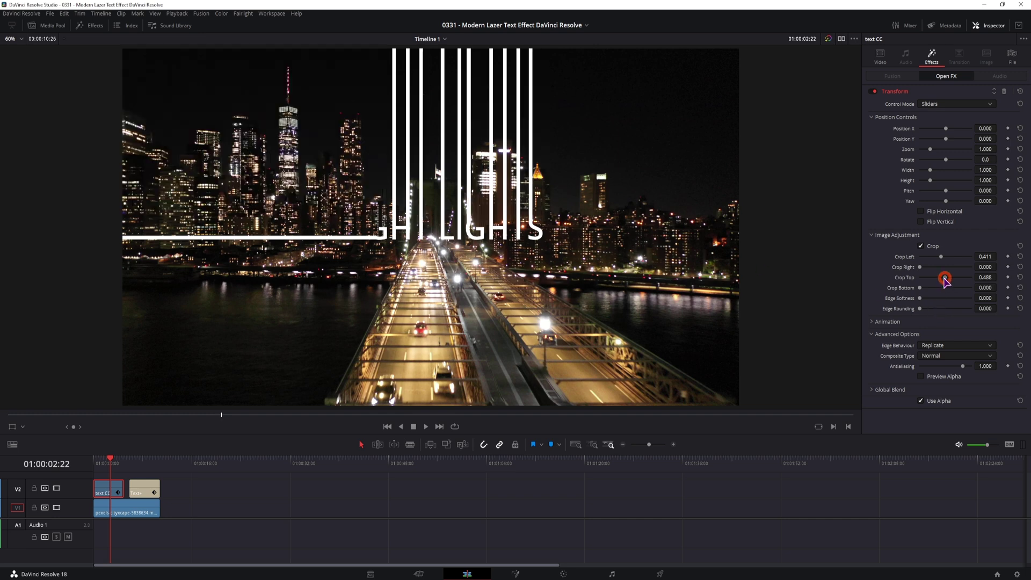
pyautogui.moveTo(944, 277)
pyautogui.mouseDown()
pyautogui.moveTo(911, 277)
pyautogui.moveTo(947, 269)
pyautogui.mouseUp()
pyautogui.click(985, 256)
pyautogui.write('0.')
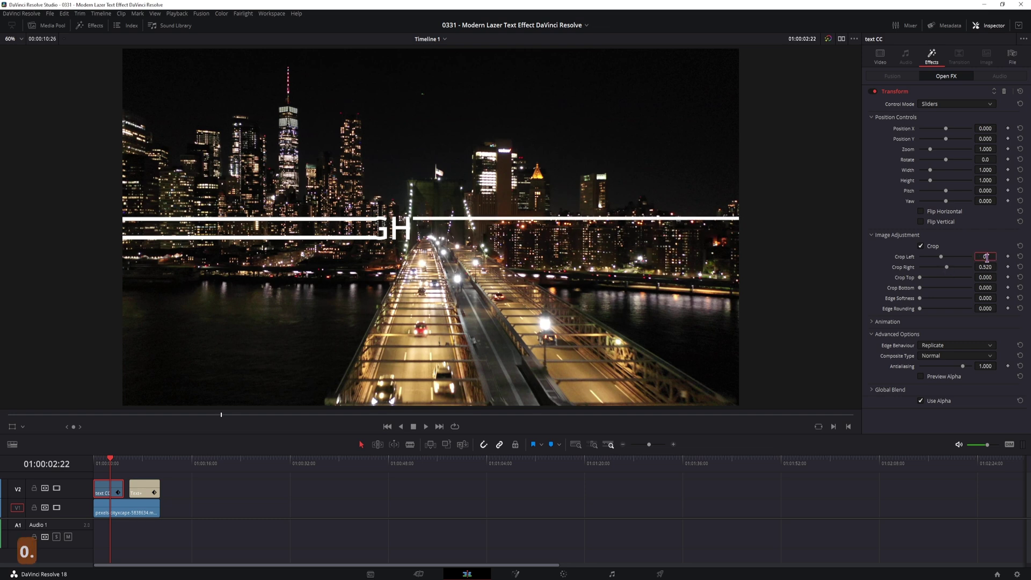
pyautogui.write('5')
pyautogui.press('Return')
pyautogui.click(986, 267)
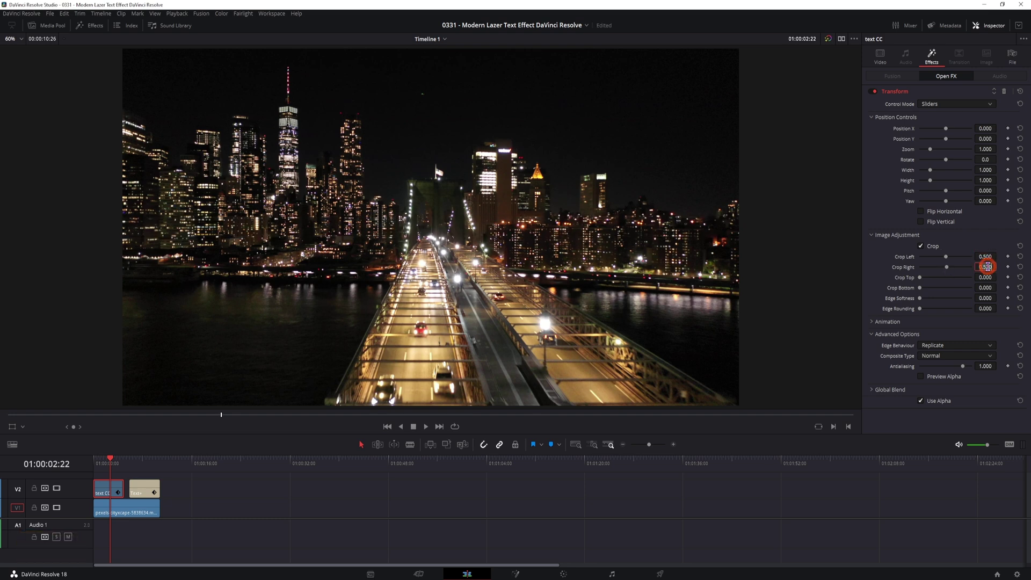
pyautogui.write('0.5')
pyautogui.press('Return')
pyautogui.moveTo(990, 256); pyautogui.dragTo(988, 256)
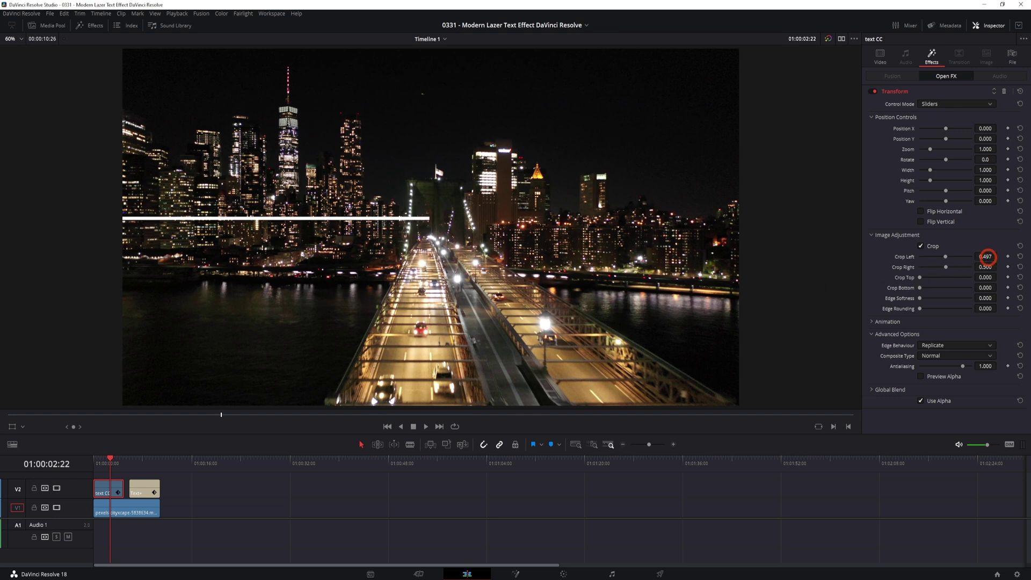
pyautogui.moveTo(988, 257); pyautogui.dragTo(1003, 257)
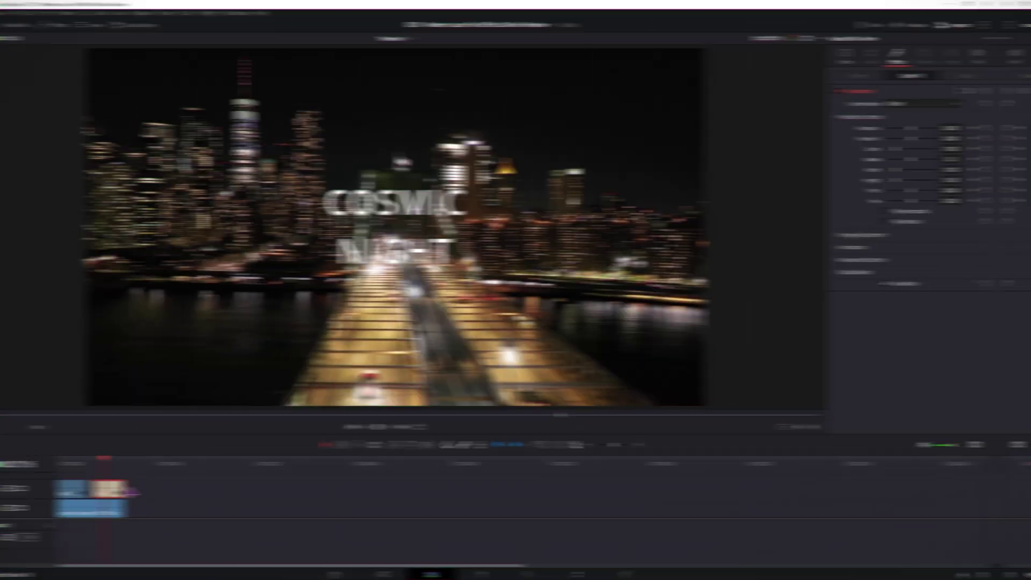
# On the COSMIC NIGHT Text+ clip, enable Crop with Edge Behaviour set to Replicate.
pyautogui.click(148, 490)
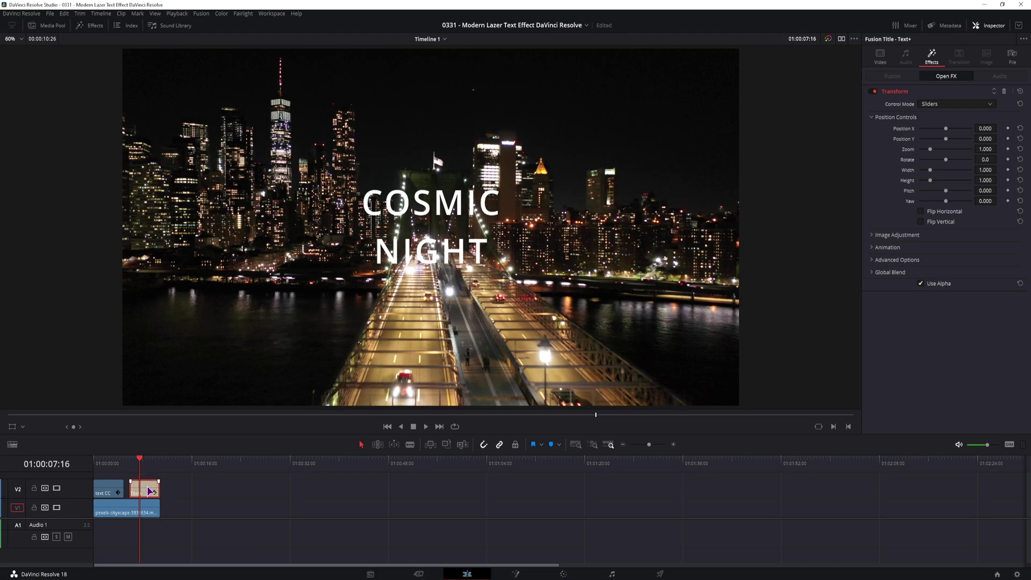
pyautogui.click(871, 235)
pyautogui.click(920, 247)
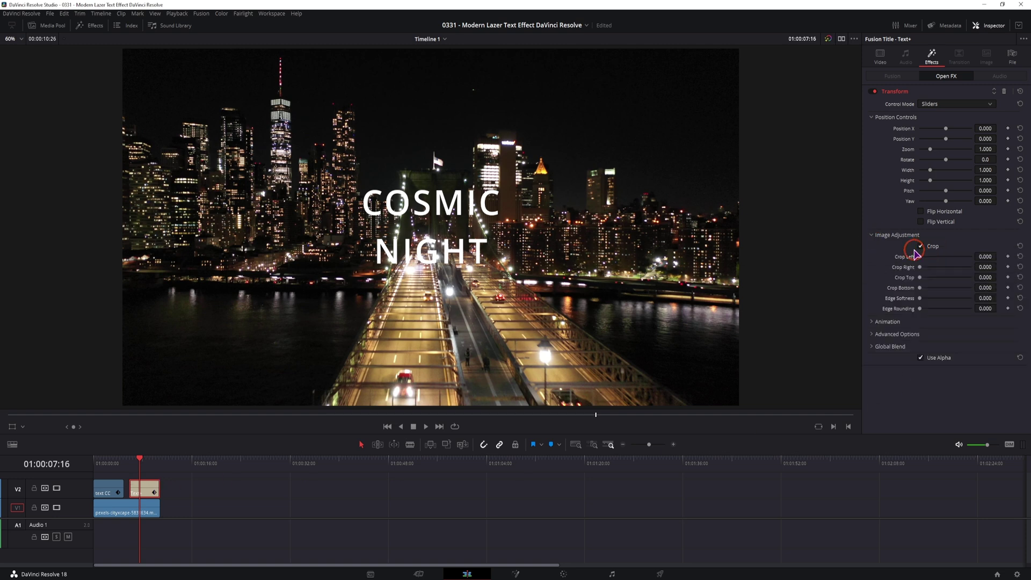
pyautogui.click(908, 335)
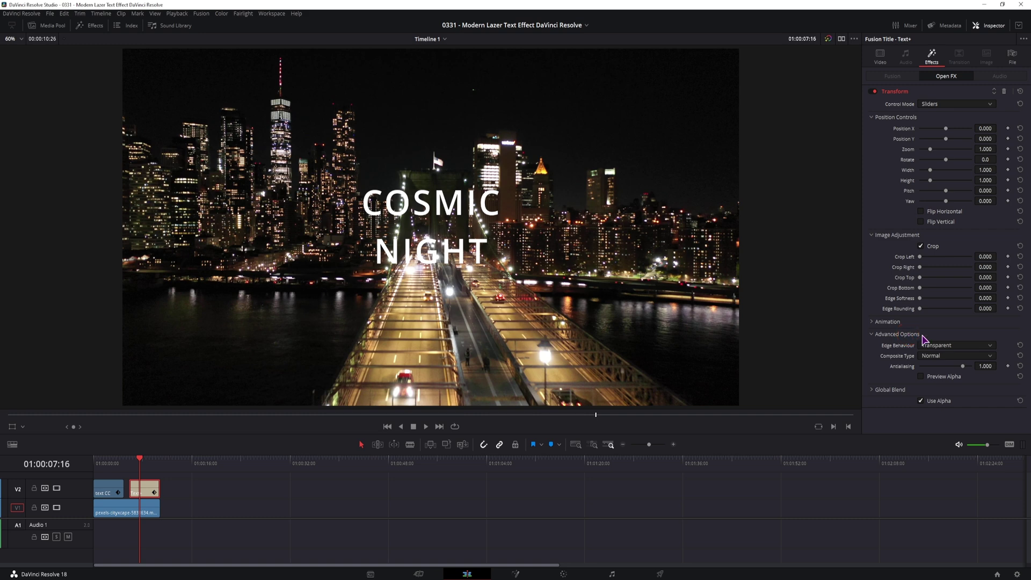
pyautogui.click(933, 348)
pyautogui.click(937, 379)
# Set Crop Right and Crop Left to 0.5, save, and fine-tune the streaks.
pyautogui.moveTo(922, 269); pyautogui.dragTo(943, 266)
pyautogui.click(988, 266)
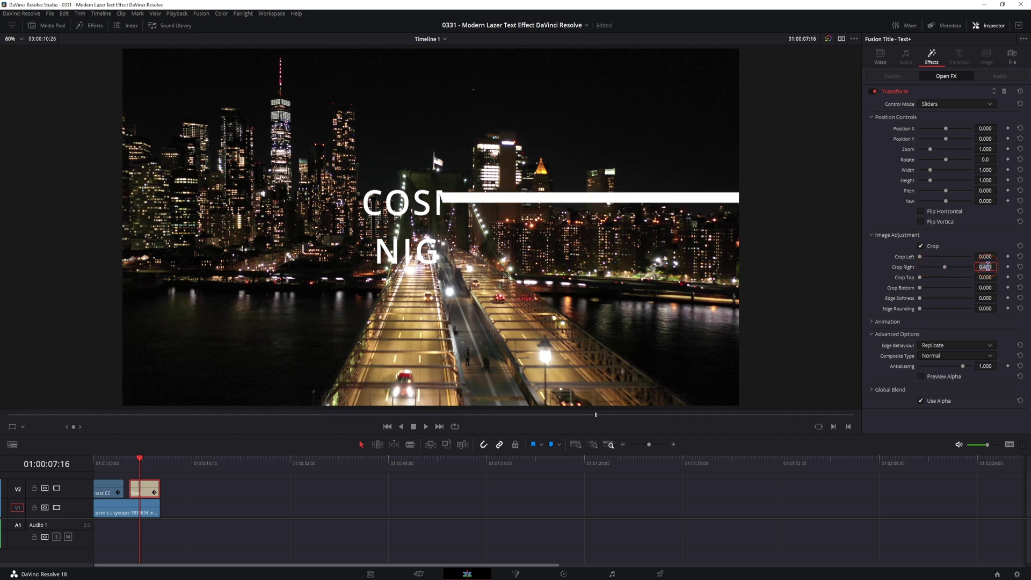
pyautogui.write('0.5')
pyautogui.click(991, 256)
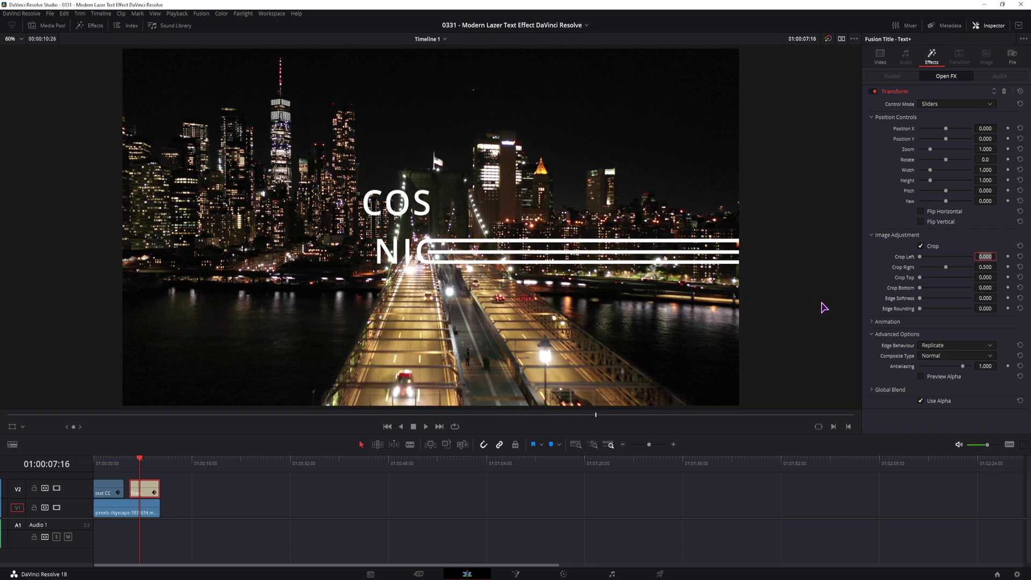
pyautogui.write('0.5')
pyautogui.press('Return')
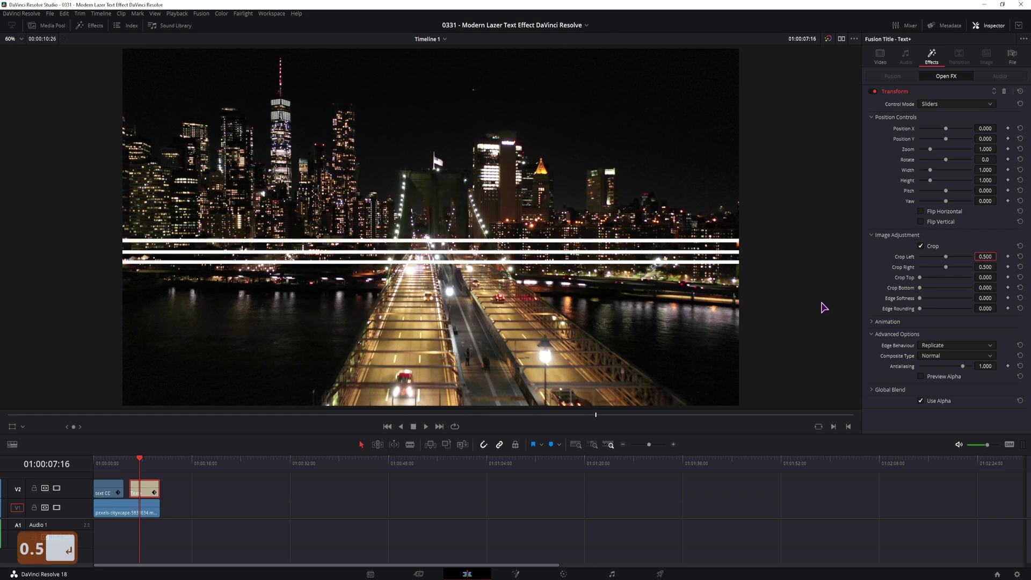
pyautogui.hotkey('ctrl', 's')
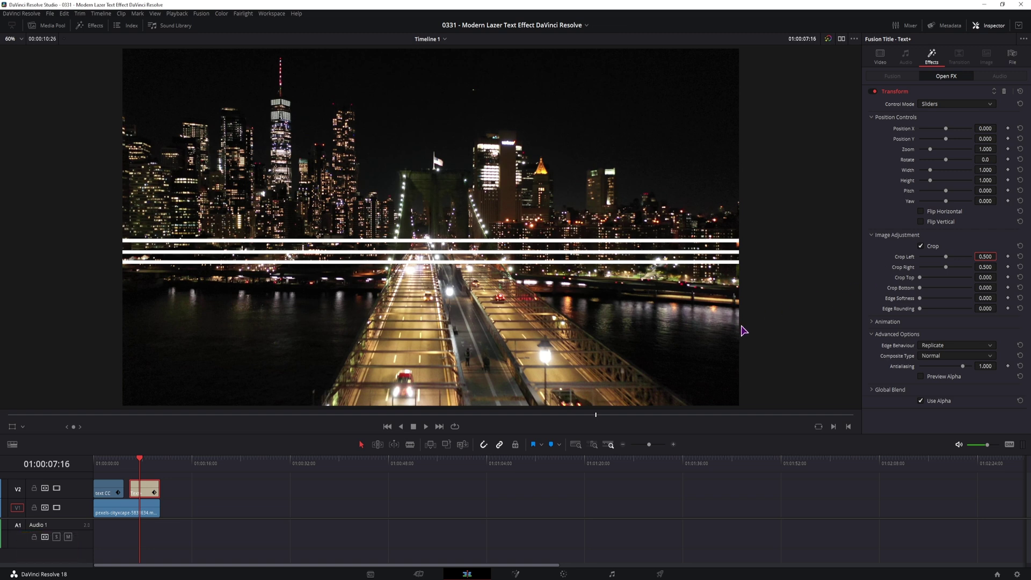
pyautogui.moveTo(978, 265); pyautogui.dragTo(999, 256)
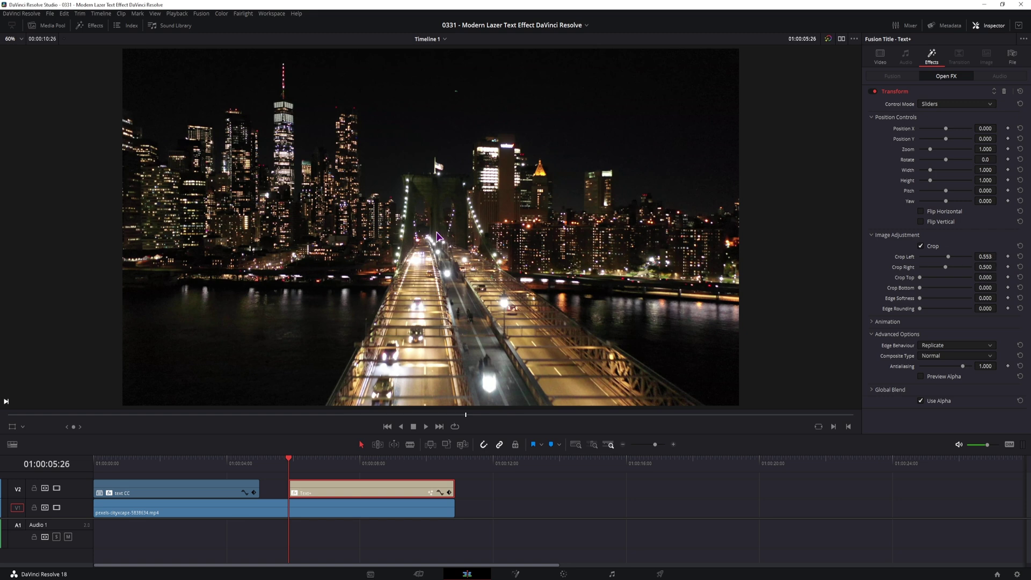
# Add Crop Left and Crop Right keyframes at 01:00:06:21.
pyautogui.moveTo(290, 461); pyautogui.dragTo(324, 465)
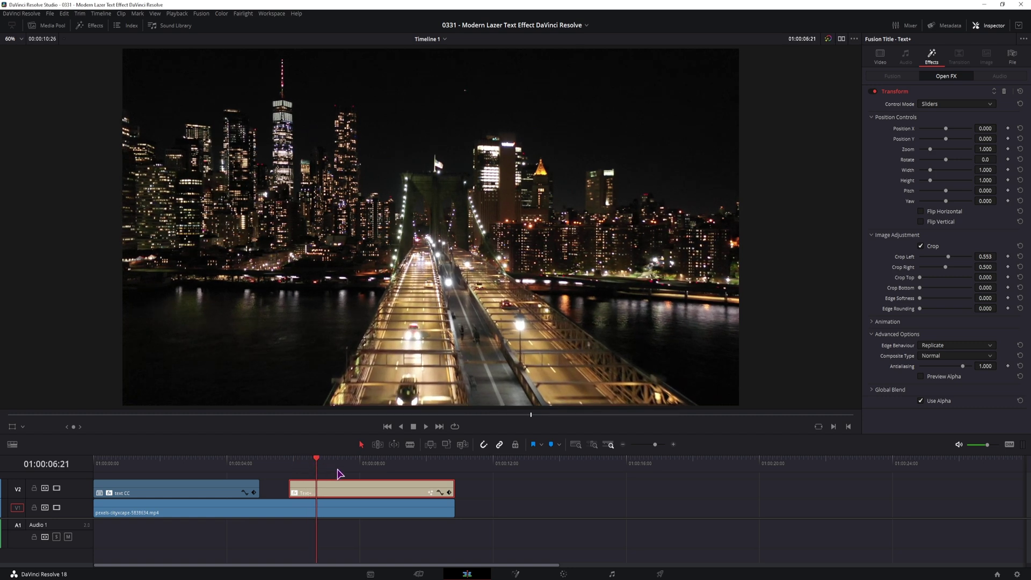
pyautogui.click(1007, 256)
pyautogui.click(1007, 267)
# At 01:00:07:01, reduce Crop Left and Crop Right to 0 to key the reveal.
pyautogui.click(320, 460)
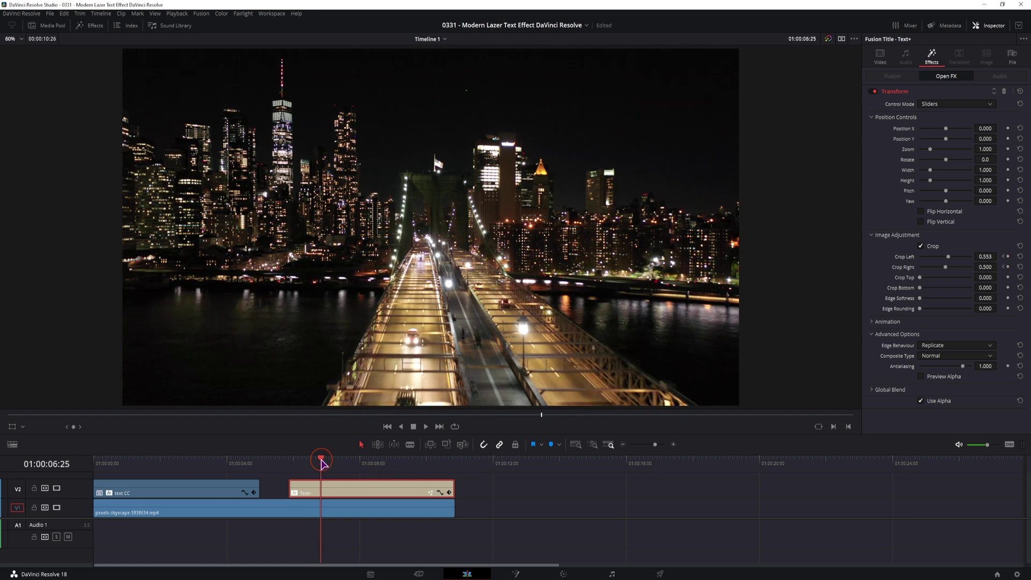
pyautogui.moveTo(321, 461); pyautogui.dragTo(322, 463)
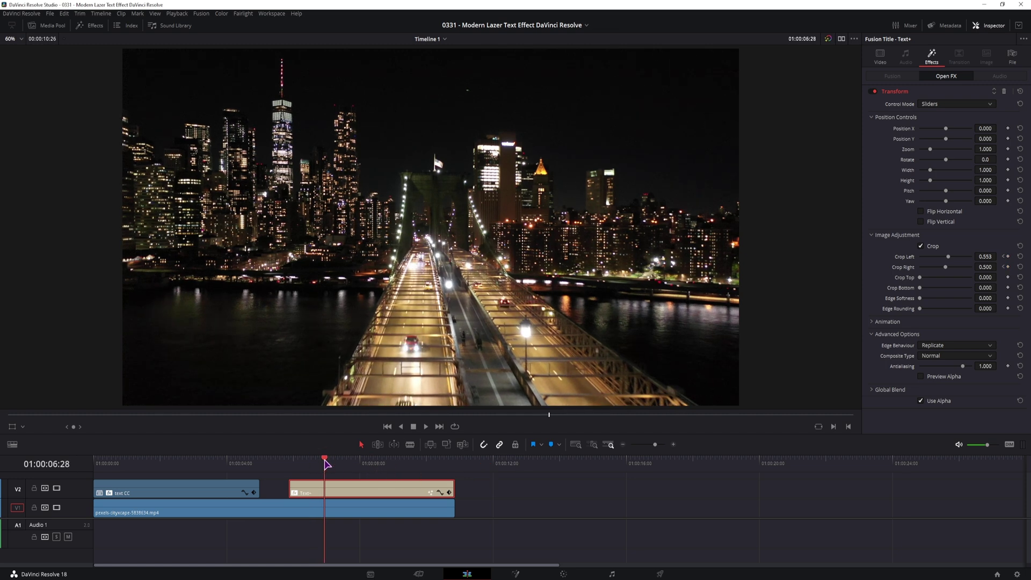
pyautogui.click(449, 493)
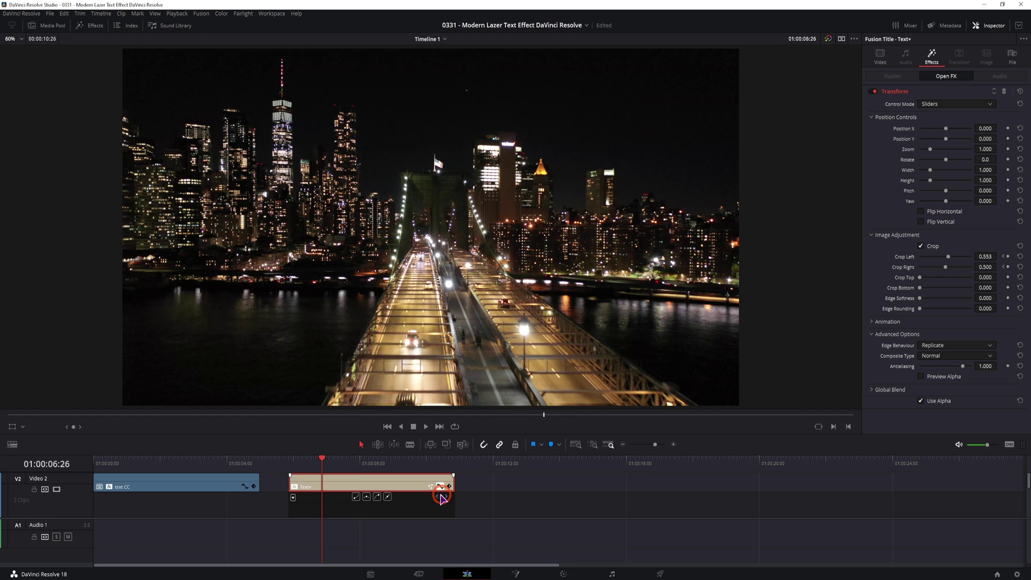
pyautogui.click(440, 486)
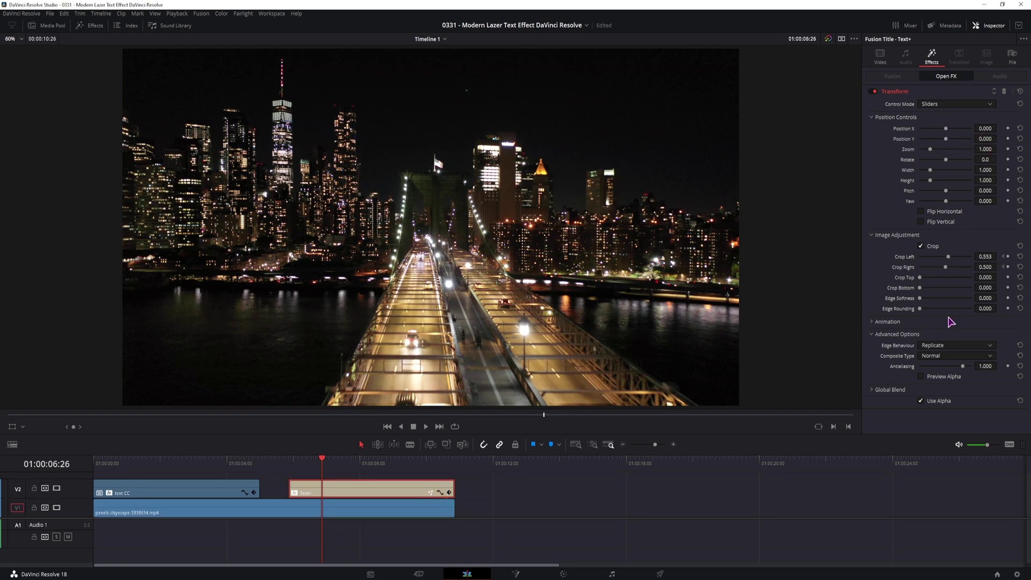
pyautogui.click(1003, 257)
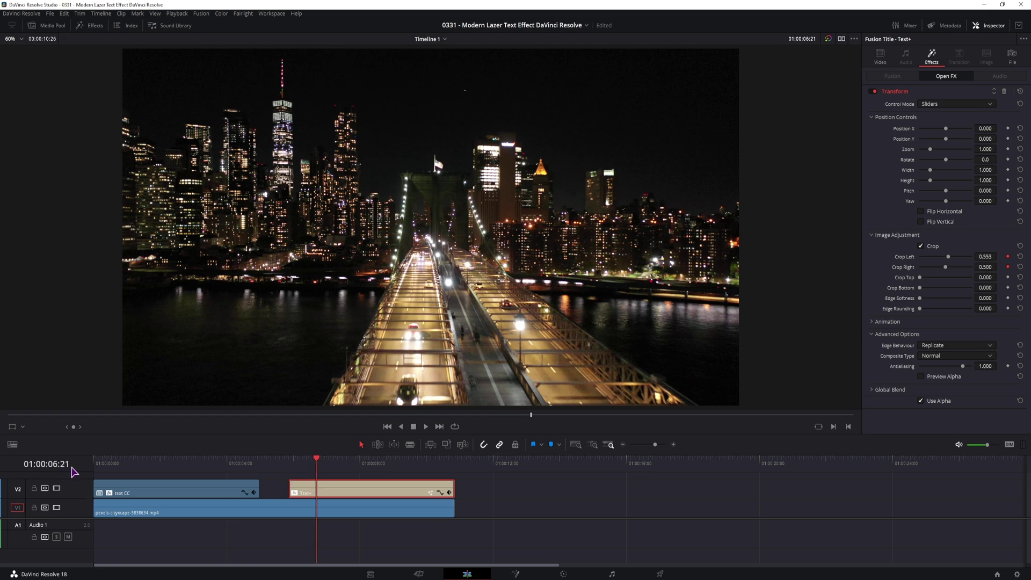
pyautogui.moveTo(312, 466); pyautogui.dragTo(330, 463)
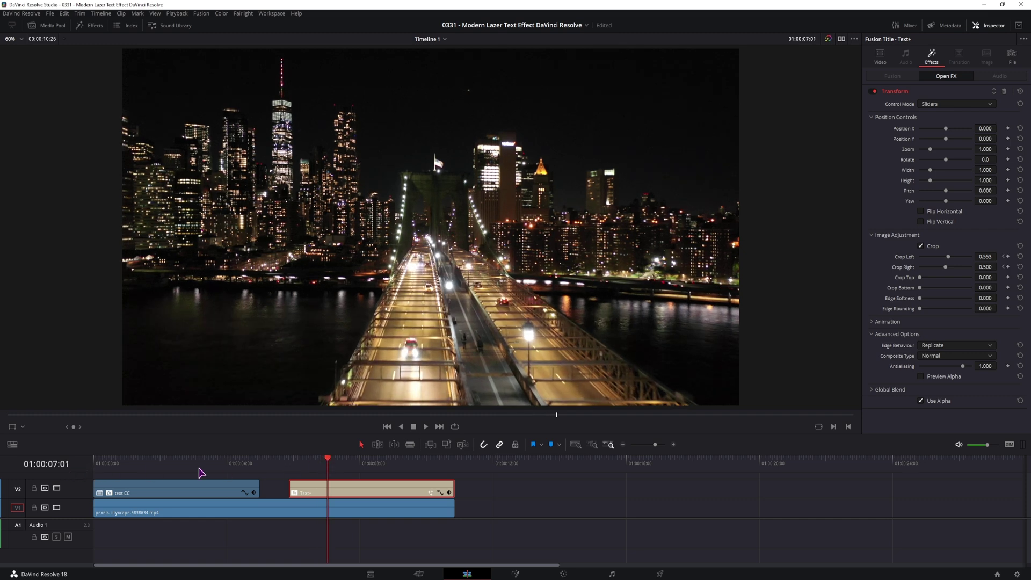
pyautogui.moveTo(949, 259); pyautogui.dragTo(923, 262)
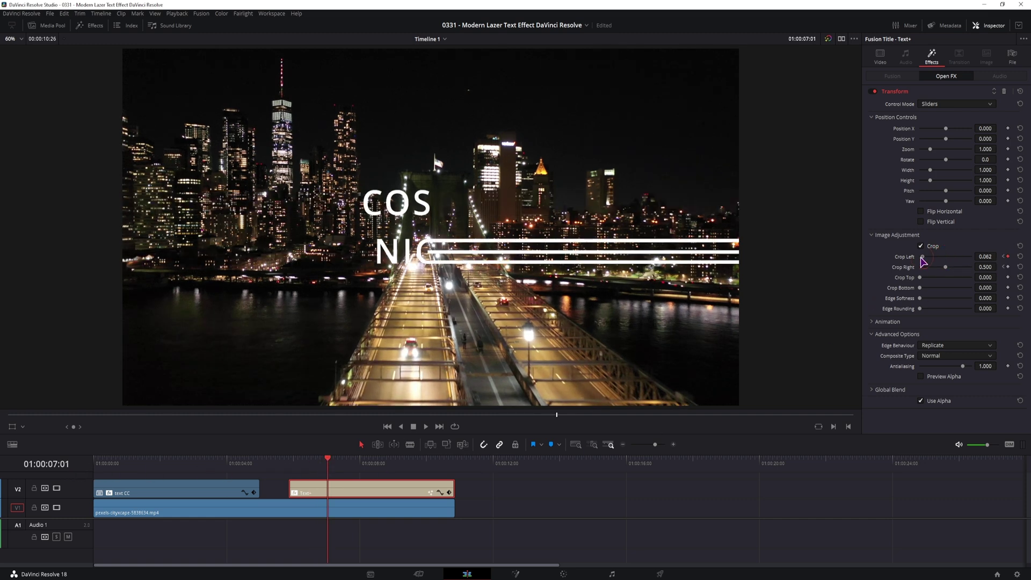
# Play back the COSMIC NIGHT crop reveal a few times to check it.
pyautogui.click(289, 461)
pyautogui.press('space')
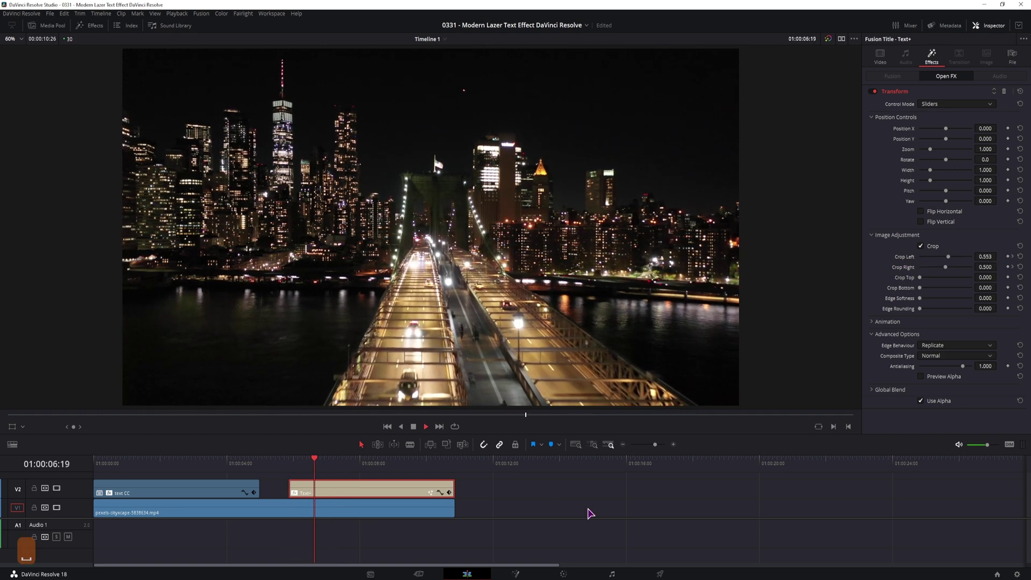
pyautogui.click(289, 460)
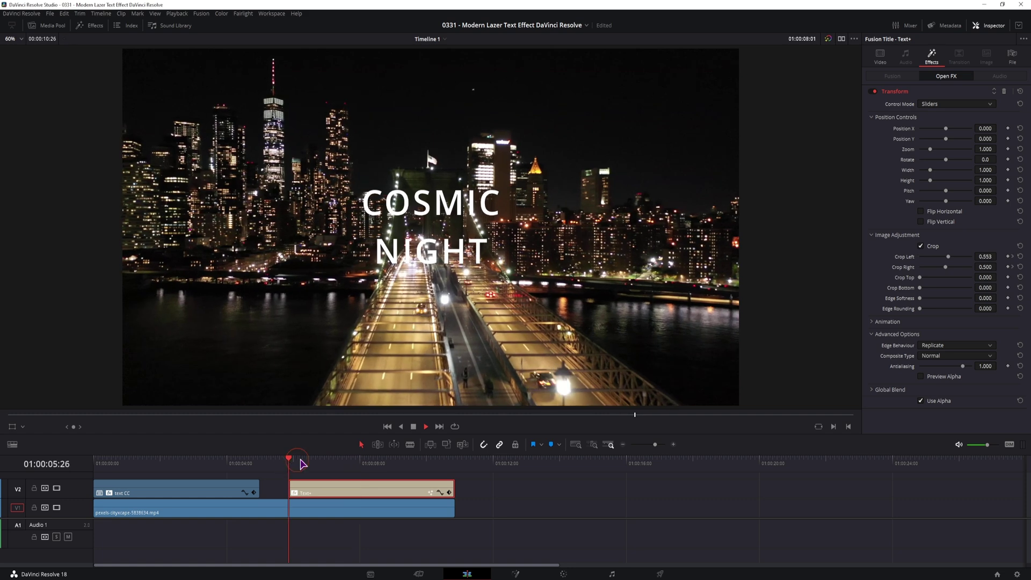
pyautogui.click(289, 461)
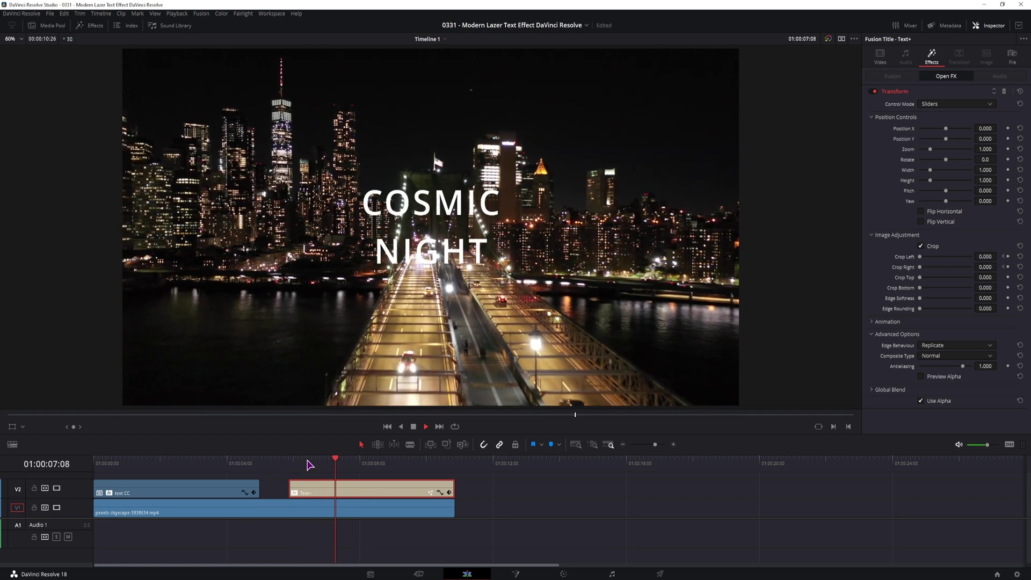
pyautogui.press('space')
# Add holding Crop Left and Crop Right keyframes at 01:00:07:09.
pyautogui.click(338, 461)
pyautogui.moveTo(338, 461); pyautogui.dragTo(337, 461)
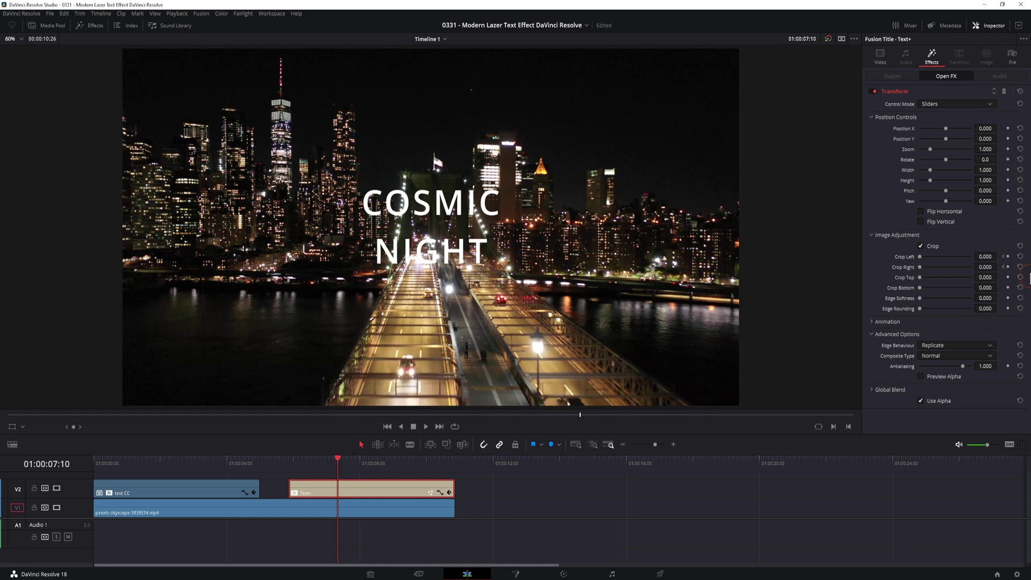
pyautogui.click(1003, 257)
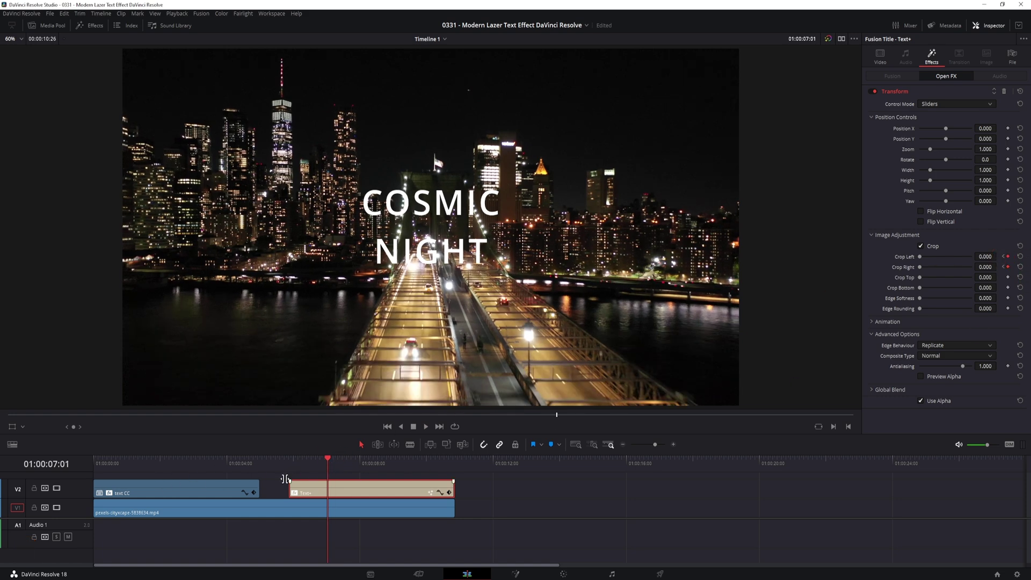
pyautogui.press('Right')
pyautogui.press('Right')
pyautogui.press('Right')
pyautogui.press('Right')
pyautogui.press('Right')
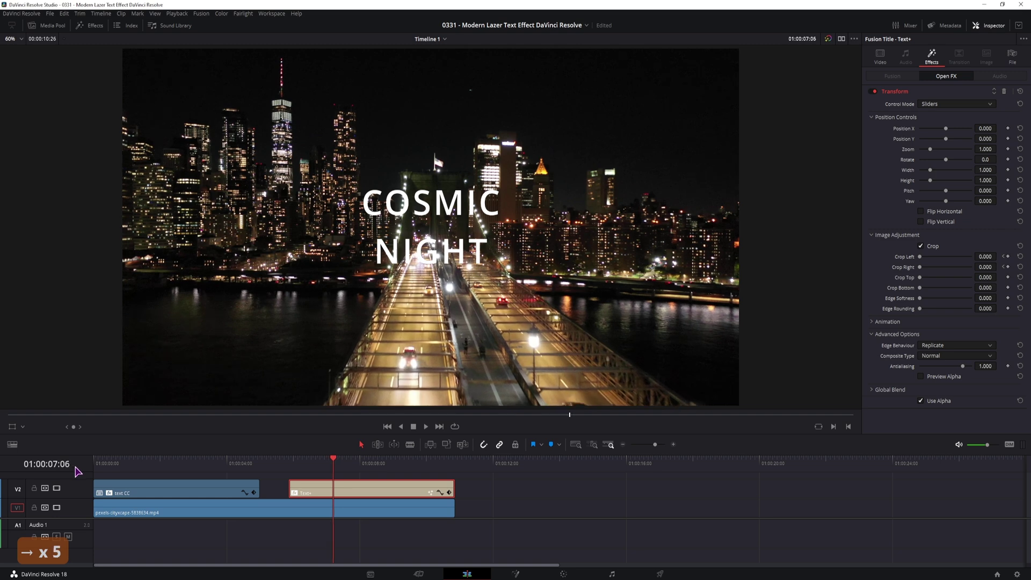
pyautogui.press('Right')
pyautogui.press('Right')
pyautogui.press('Right')
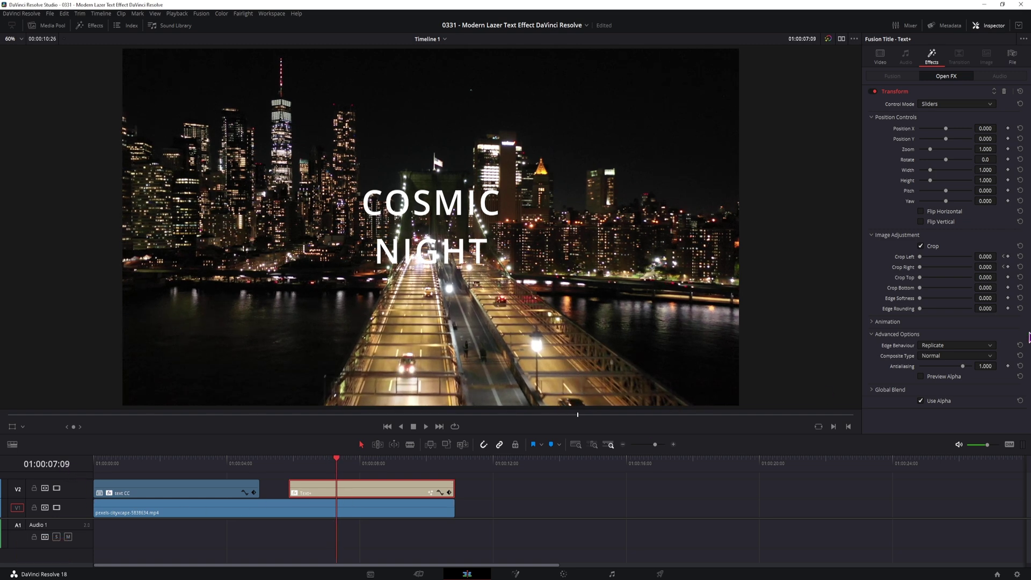
pyautogui.click(1008, 257)
pyautogui.click(1007, 267)
pyautogui.press('Left')
pyautogui.press('Left')
pyautogui.press('Left')
pyautogui.press('Left')
pyautogui.press('Left')
pyautogui.press('Left')
pyautogui.press('Left')
pyautogui.press('Left')
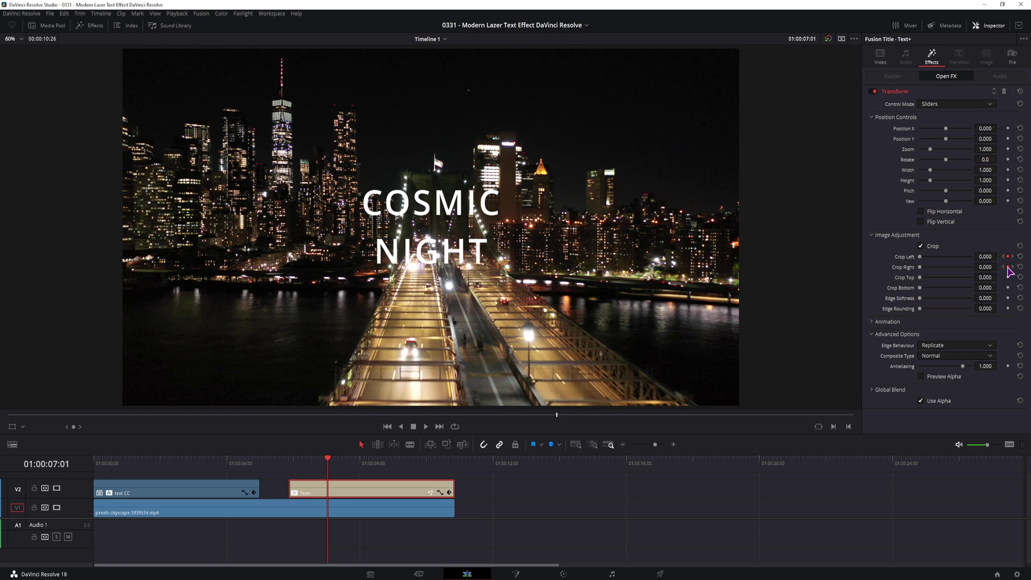
pyautogui.click(1008, 268)
# Replay the reveal from about 01:00:06 and select the text CC clip.
pyautogui.click(299, 463)
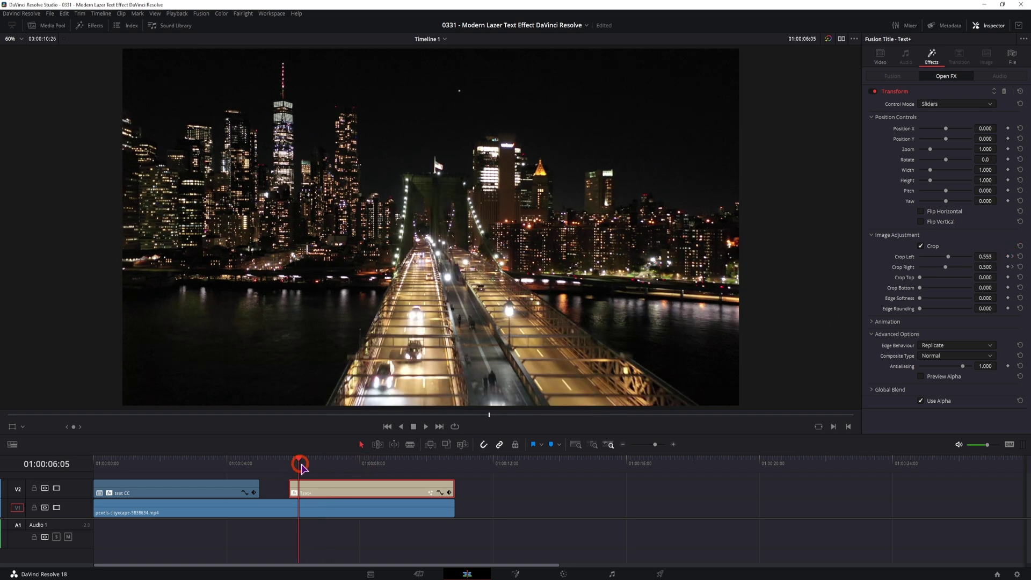
pyautogui.press('space')
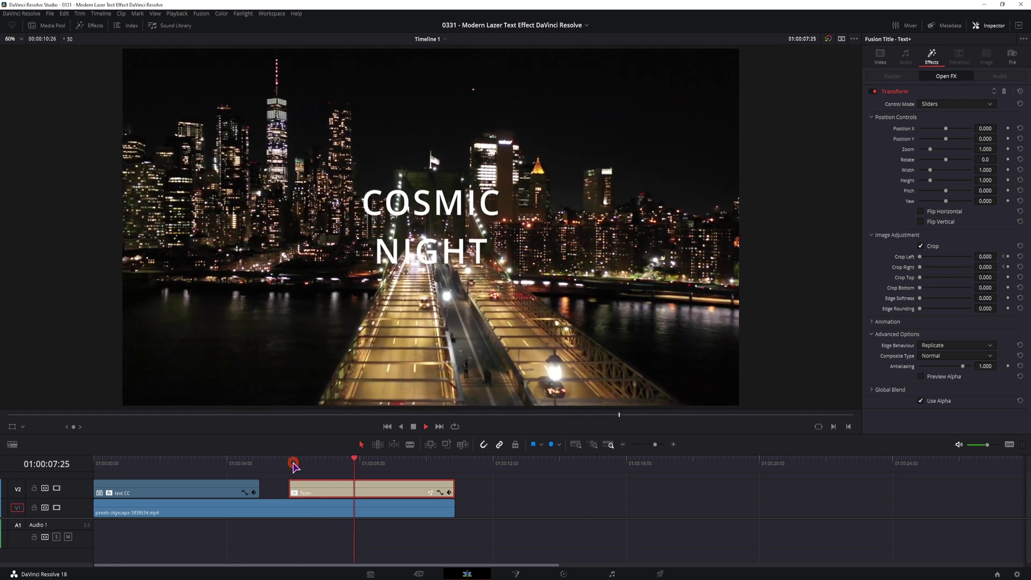
pyautogui.click(293, 463)
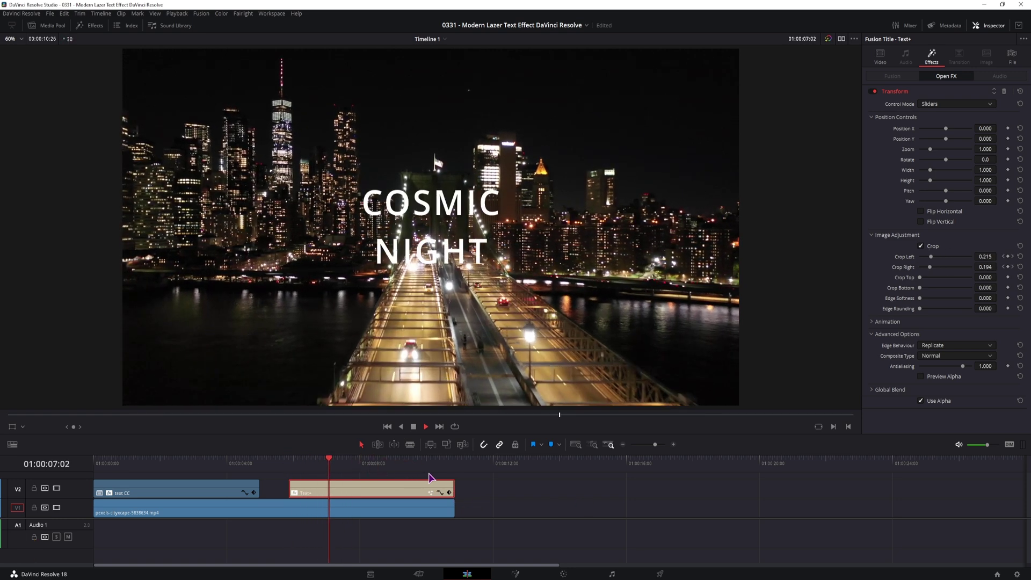
pyautogui.click(131, 464)
# Select text CC and play the BRIGHT LIGHTS title from the timeline's start.
pyautogui.click(145, 490)
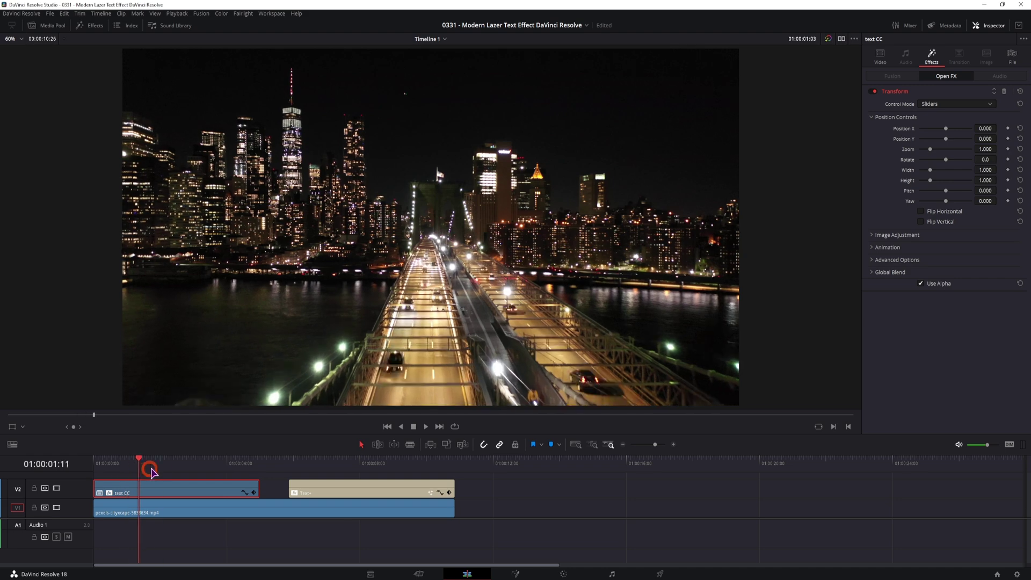
pyautogui.moveTo(151, 472); pyautogui.dragTo(116, 472)
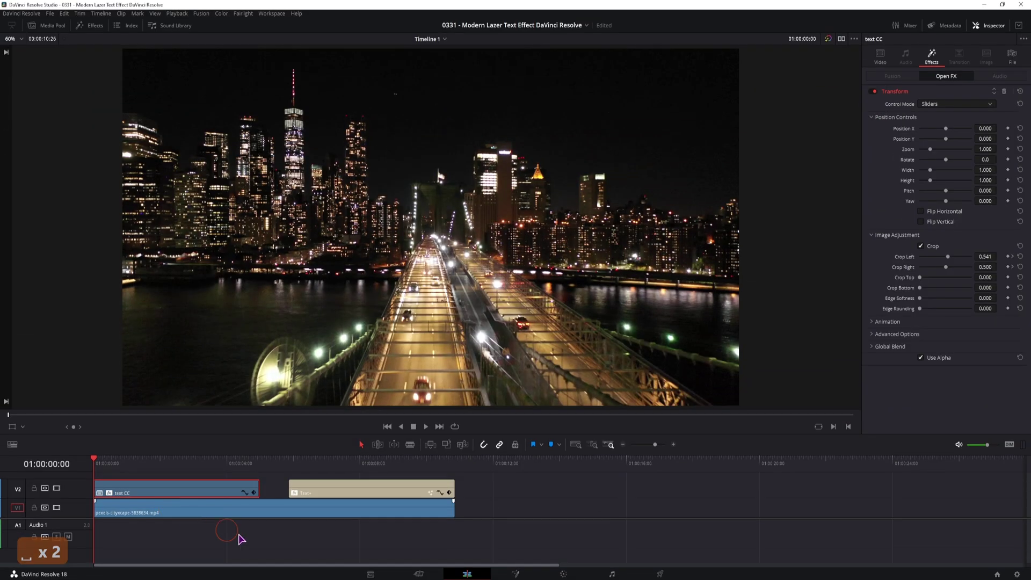
pyautogui.press('space')
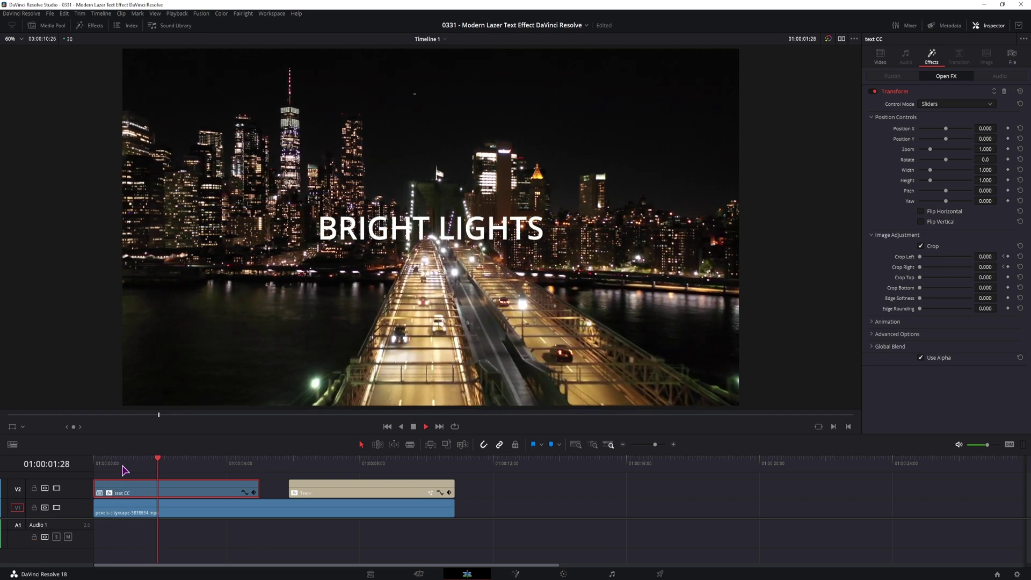
pyautogui.click(101, 462)
pyautogui.press('space')
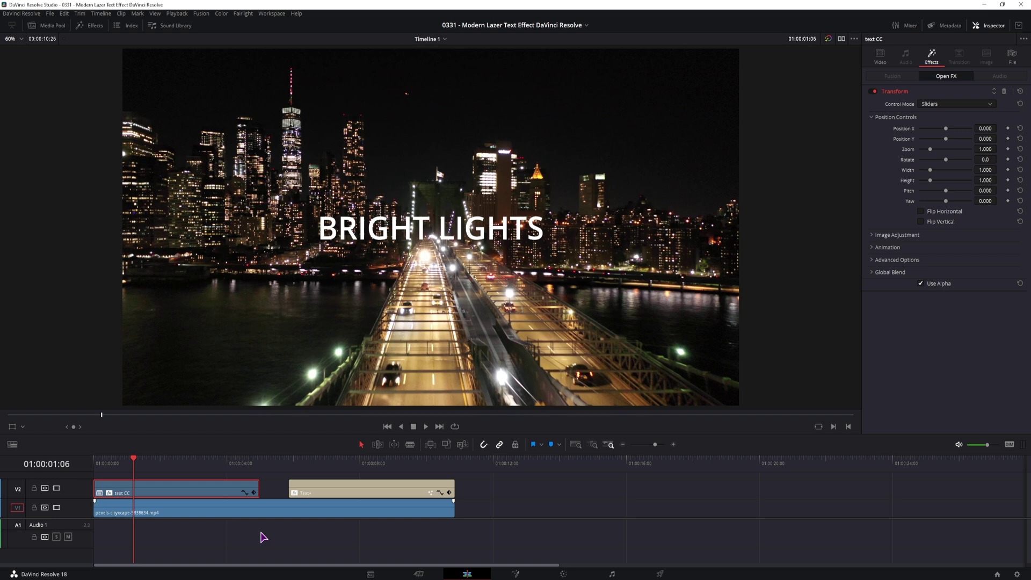
# Apply the Glow effect to the text CC clip, then remove it.
pyautogui.click(90, 26)
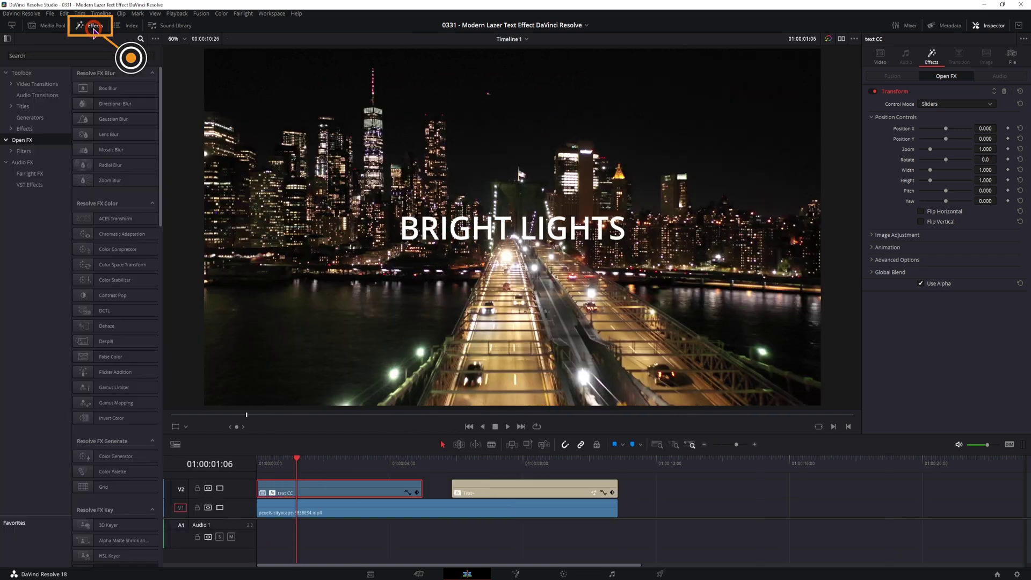
pyautogui.click(67, 56)
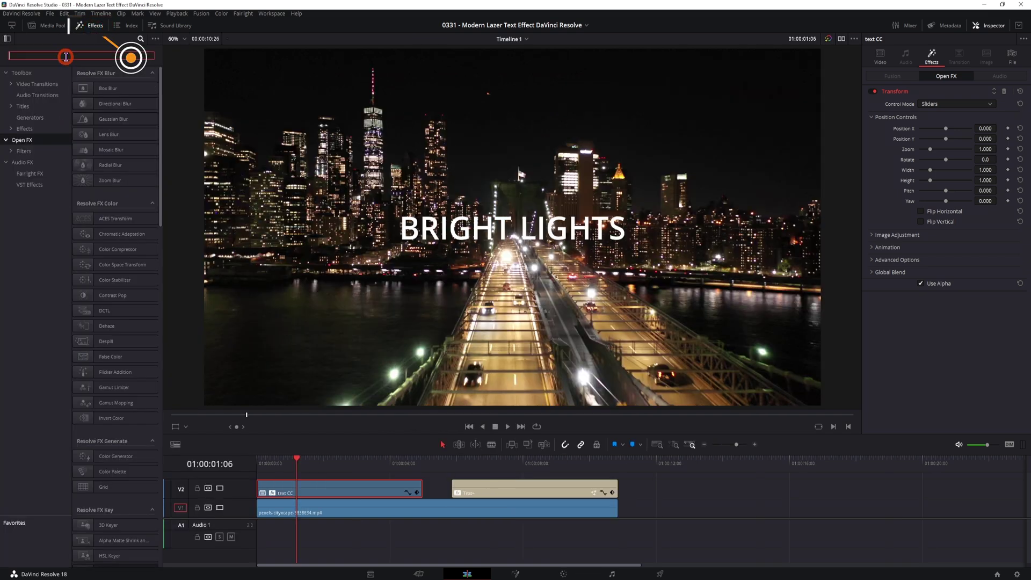
pyautogui.write('glow')
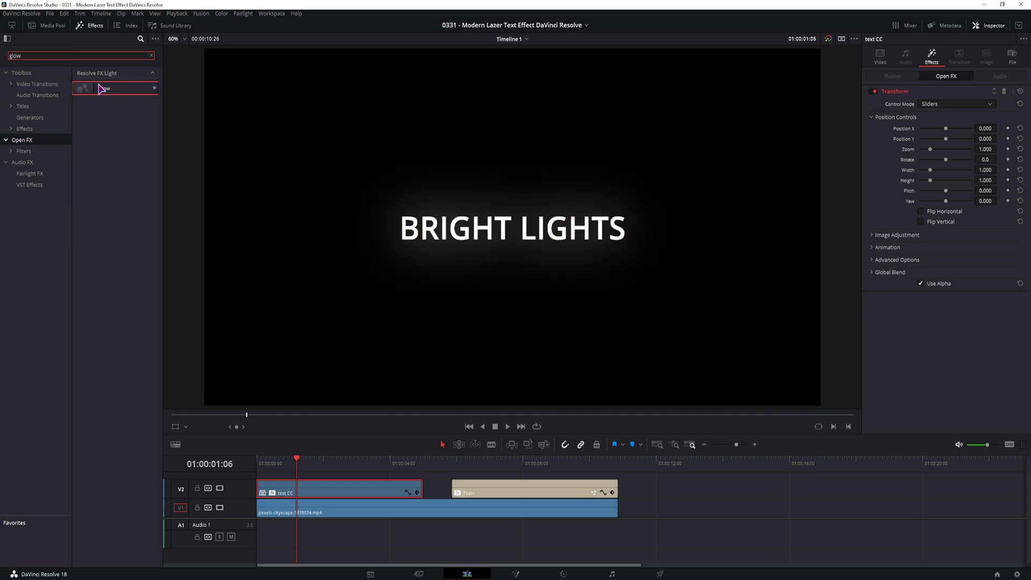
pyautogui.moveTo(102, 88); pyautogui.dragTo(317, 485)
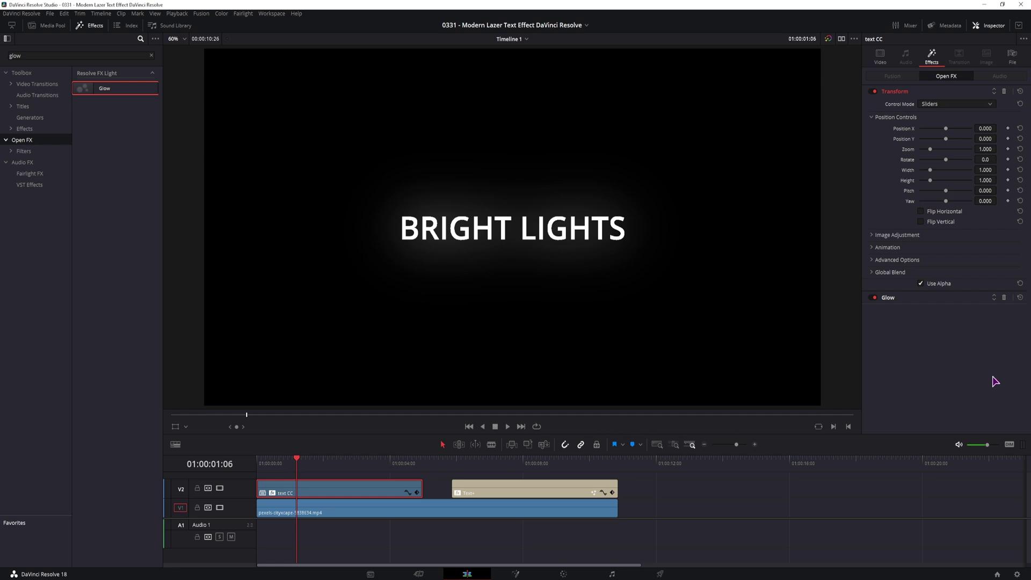
pyautogui.click(1004, 298)
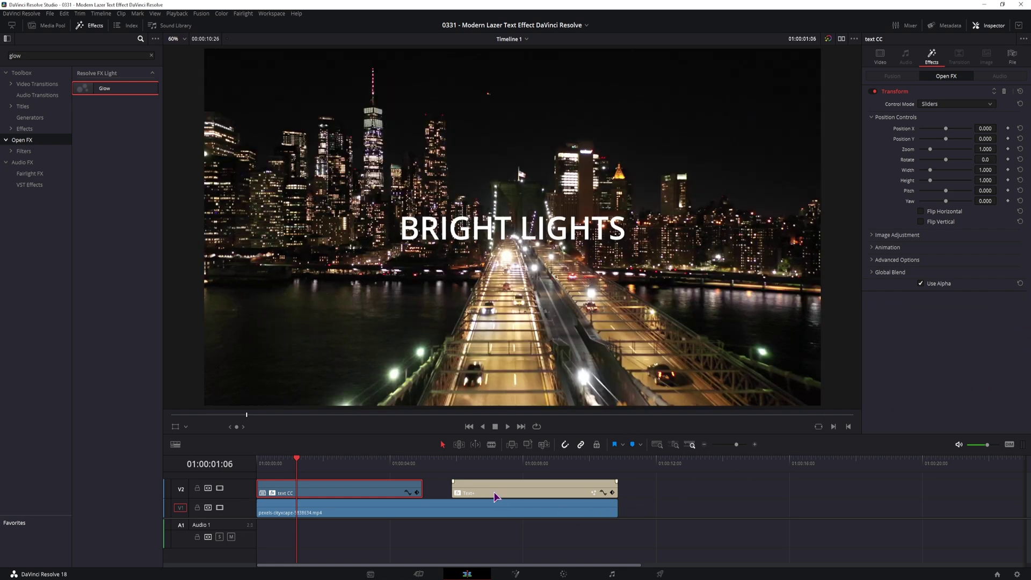
# Apply Glow to the Text+ clip and delete it again.
pyautogui.click(482, 465)
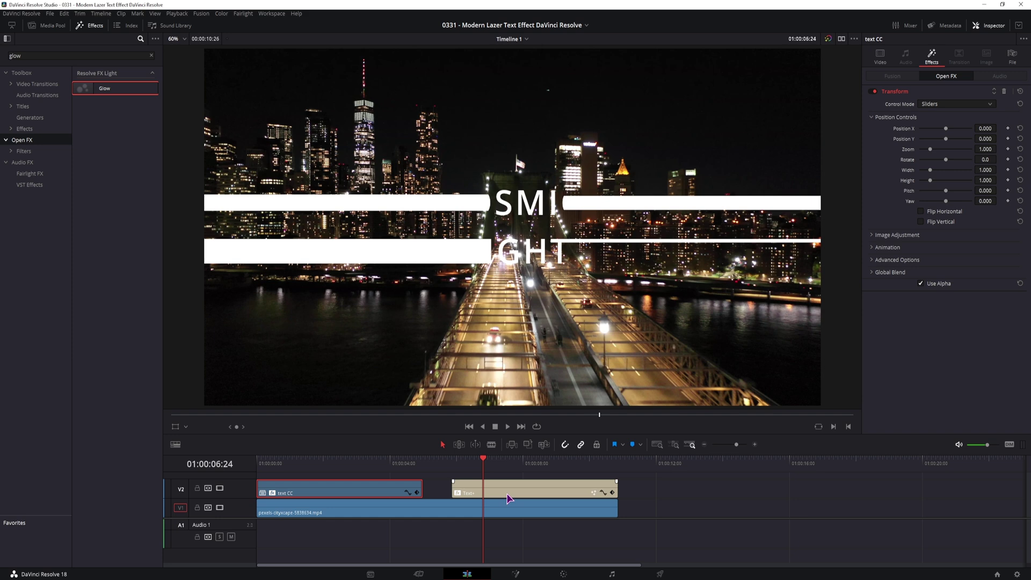
pyautogui.click(509, 499)
pyautogui.moveTo(100, 89); pyautogui.dragTo(524, 493)
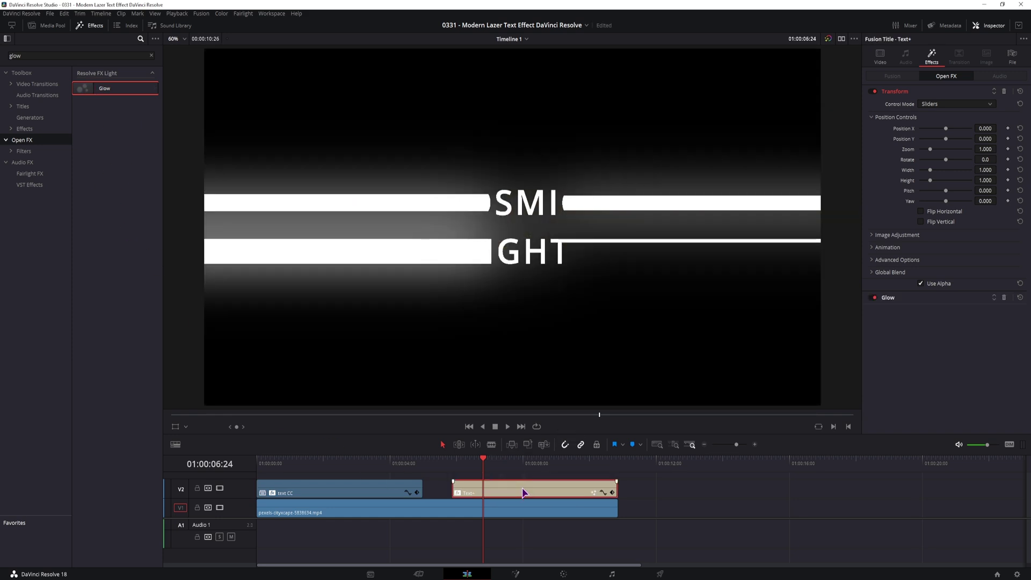
pyautogui.click(1004, 297)
# Open the text CC clip on the Fusion page.
pyautogui.click(327, 465)
pyautogui.click(326, 490)
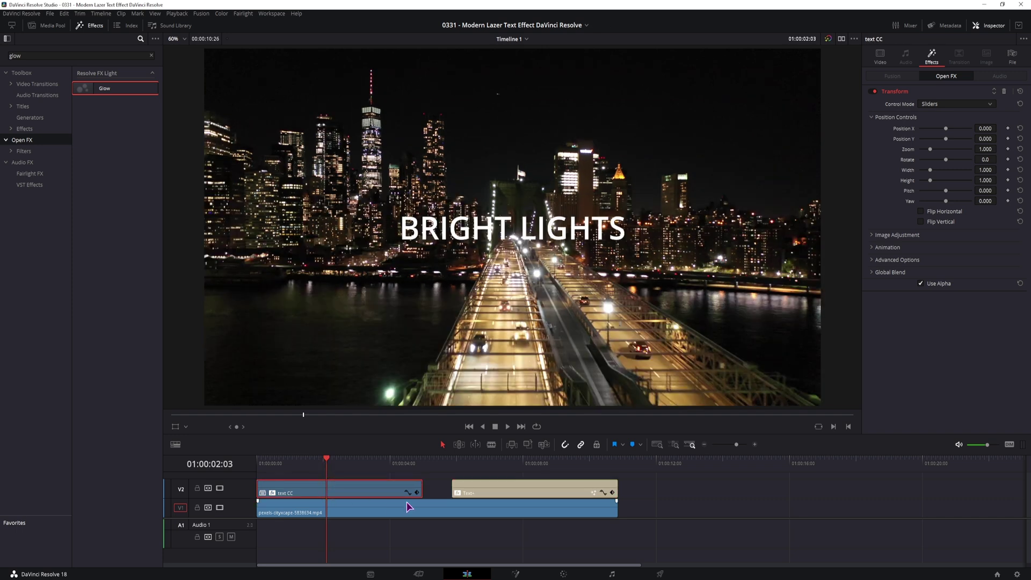
pyautogui.click(515, 574)
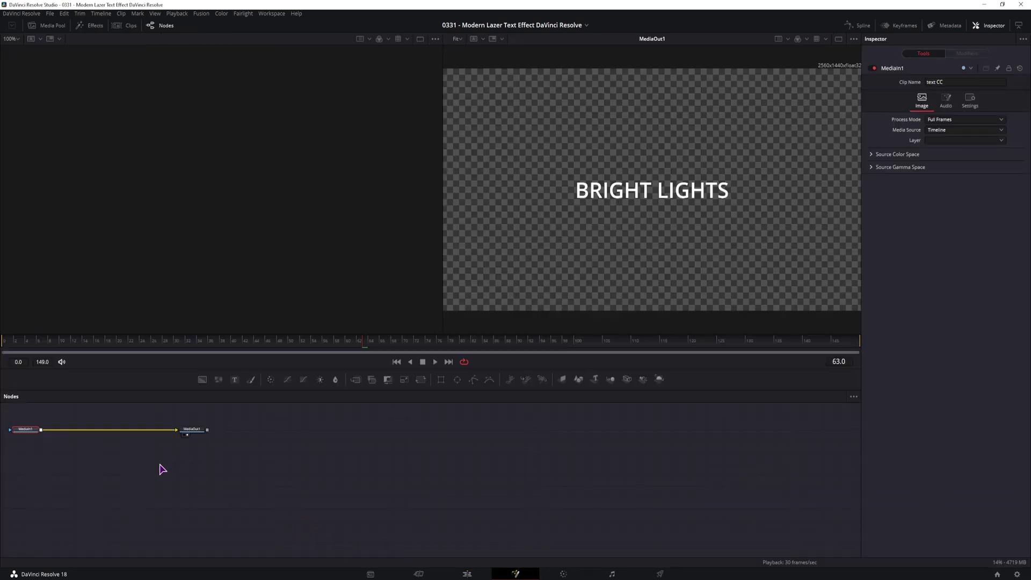
# Add a Soft Glow node after MediaIn1 in the BRIGHT LIGHTS composition.
pyautogui.click(28, 432)
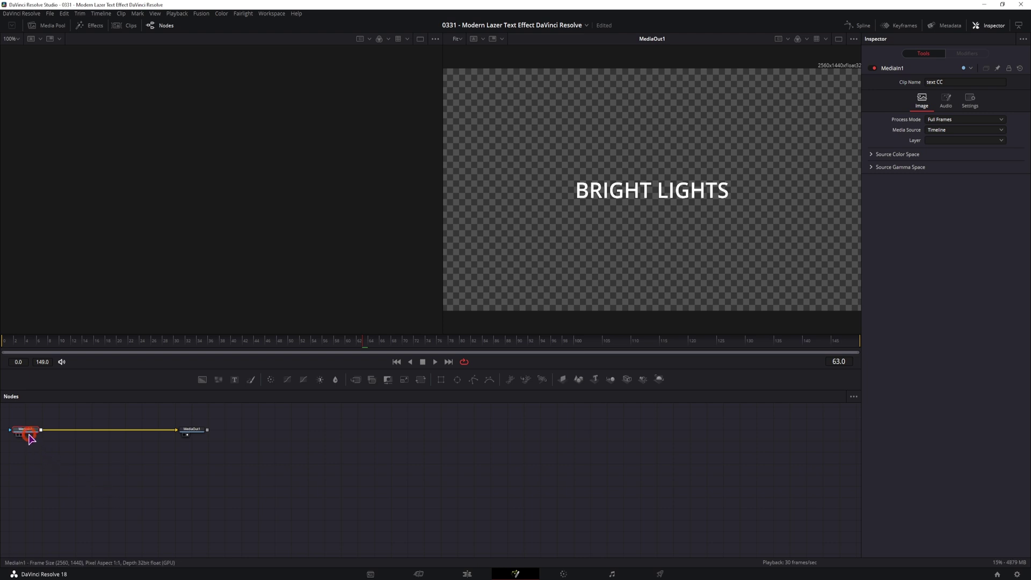
pyautogui.hotkey('ctrl', 'space')
pyautogui.write('Transform')
pyautogui.write('glow')
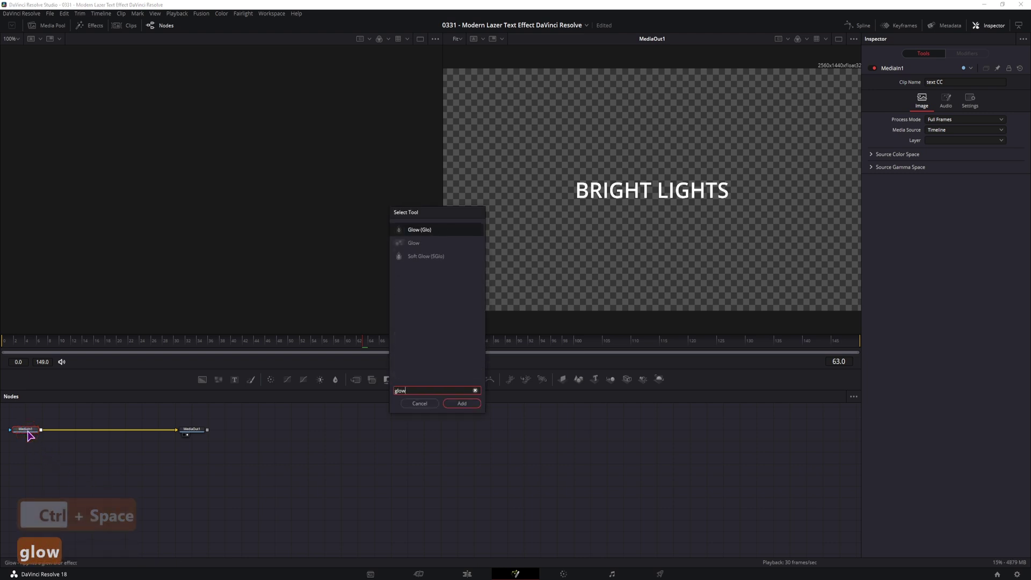
pyautogui.click(426, 256)
pyautogui.click(468, 397)
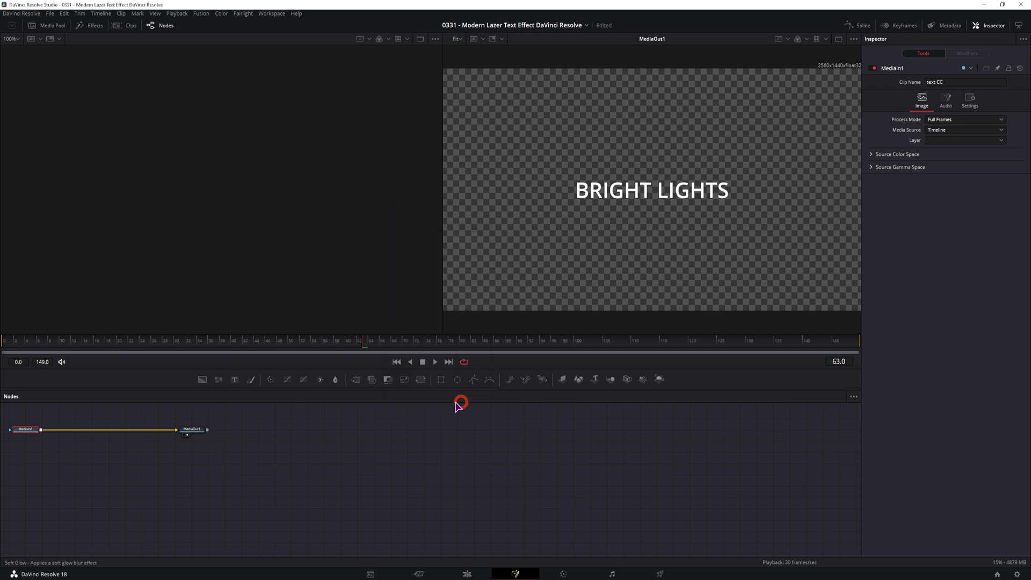
pyautogui.moveTo(62, 430); pyautogui.dragTo(105, 438)
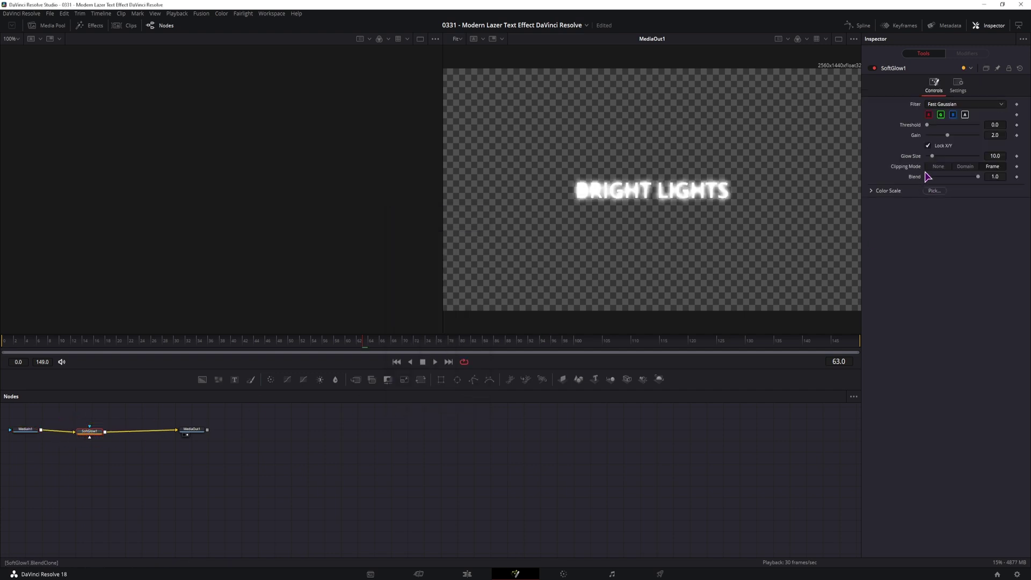
# Tint the glow pink with Red Scale 1.417 and Green Scale 0.772, then play it over the city.
pyautogui.click(871, 190)
pyautogui.click(960, 211)
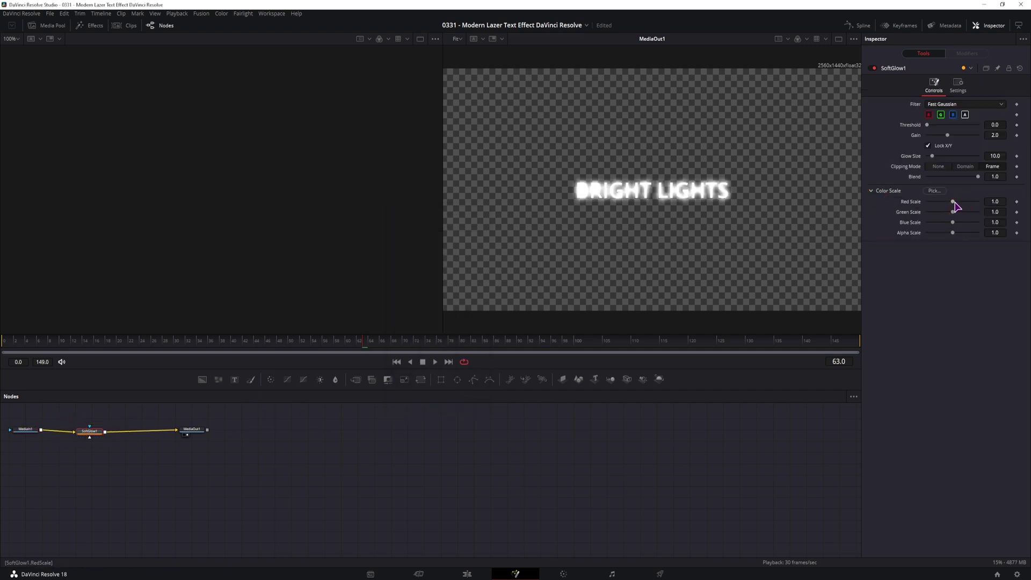
pyautogui.moveTo(953, 202); pyautogui.dragTo(946, 212)
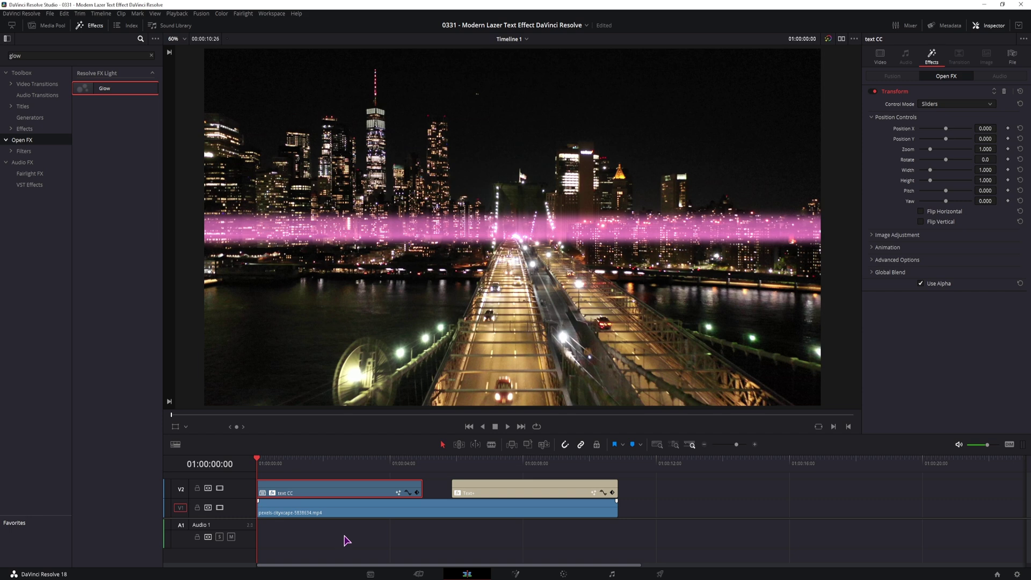
pyautogui.press('space')
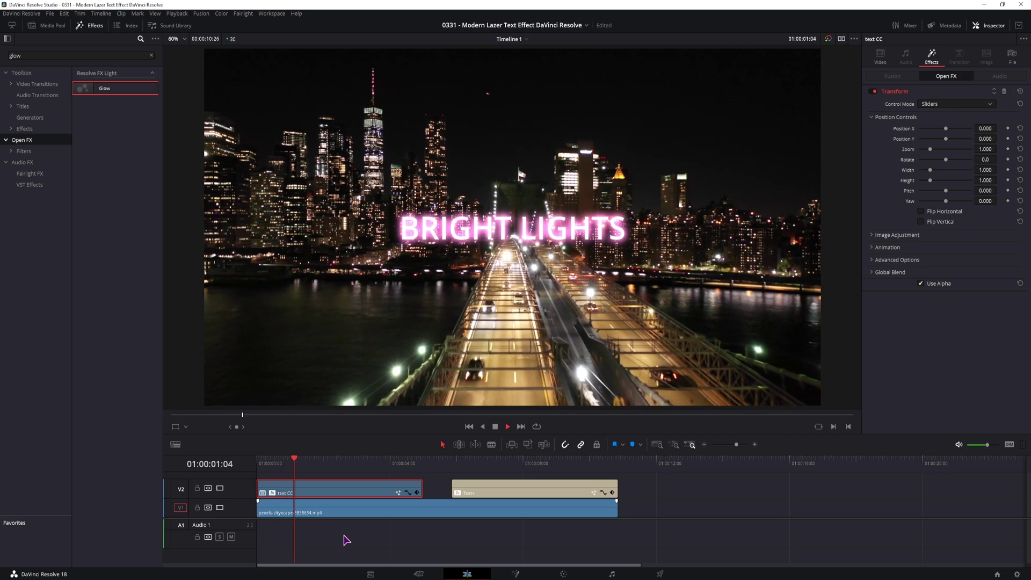
# Stop playback, copy SoftGlow1 and delete it from the text CC composition, then return to Edit.
pyautogui.press('space')
pyautogui.press('space')
pyautogui.press('space')
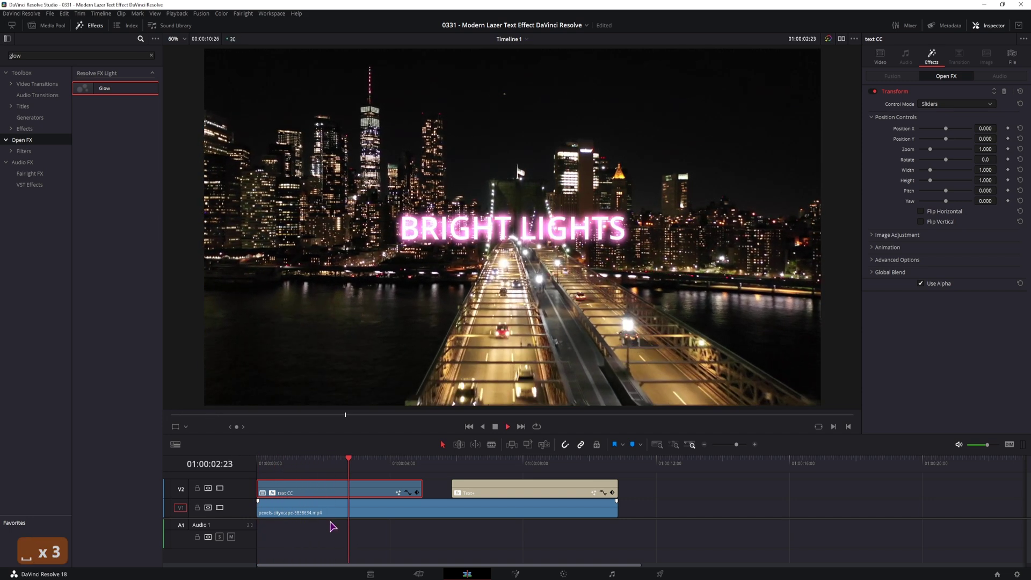
pyautogui.click(321, 466)
pyautogui.click(516, 574)
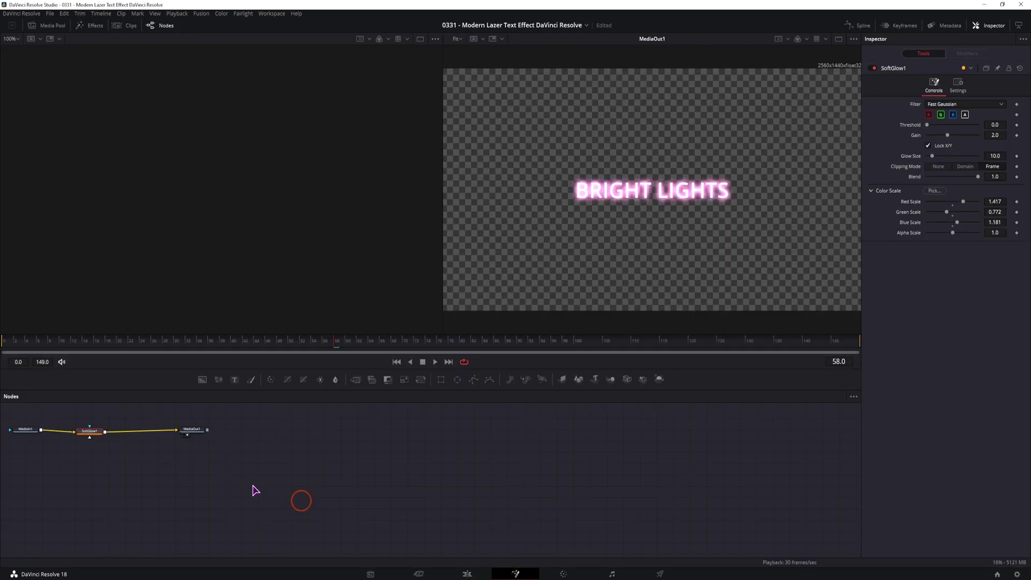
pyautogui.moveTo(98, 437); pyautogui.dragTo(109, 448)
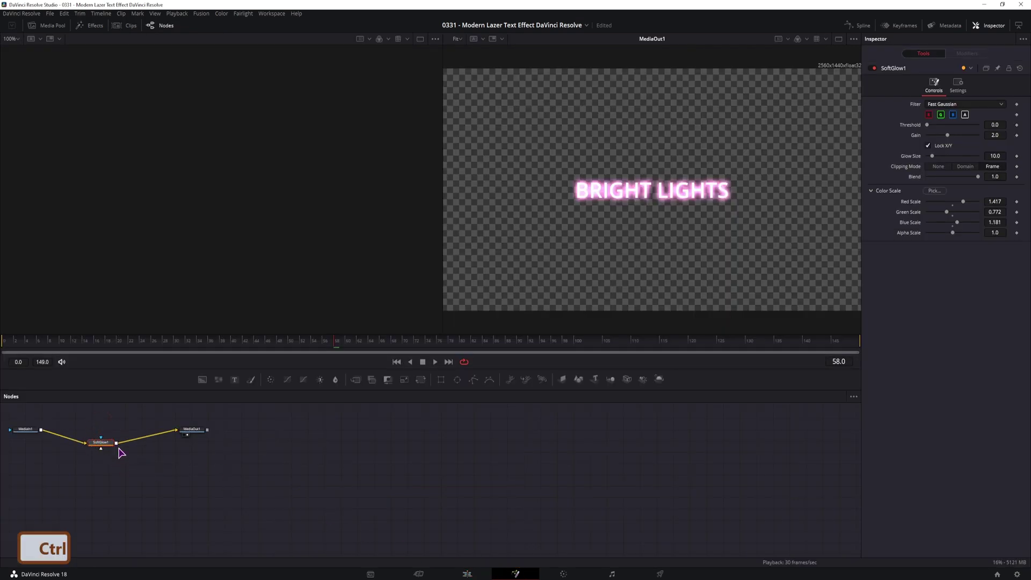
pyautogui.hotkey('ctrl', 'c')
pyautogui.press('BackSpace')
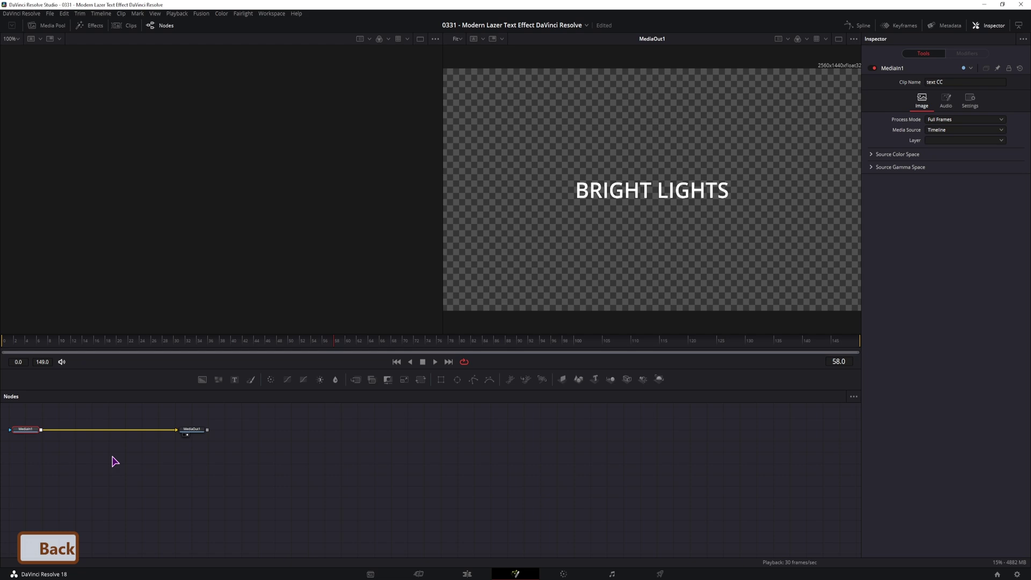
pyautogui.click(467, 574)
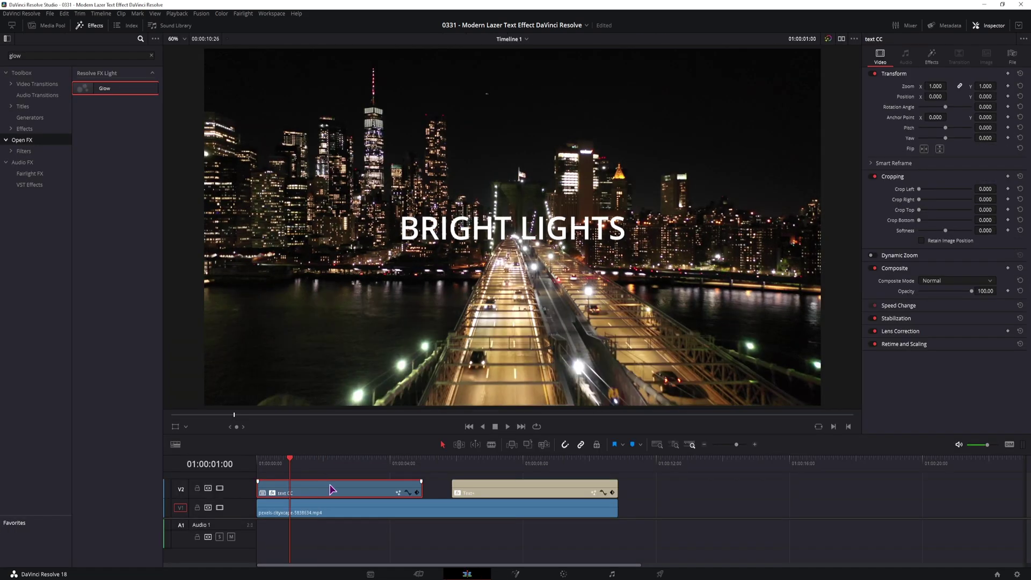
# Convert text CC into Fusion Clip 1 and paste SoftGlow1 between MediaIn1 and MediaOut1.
pyautogui.rightClick(324, 489)
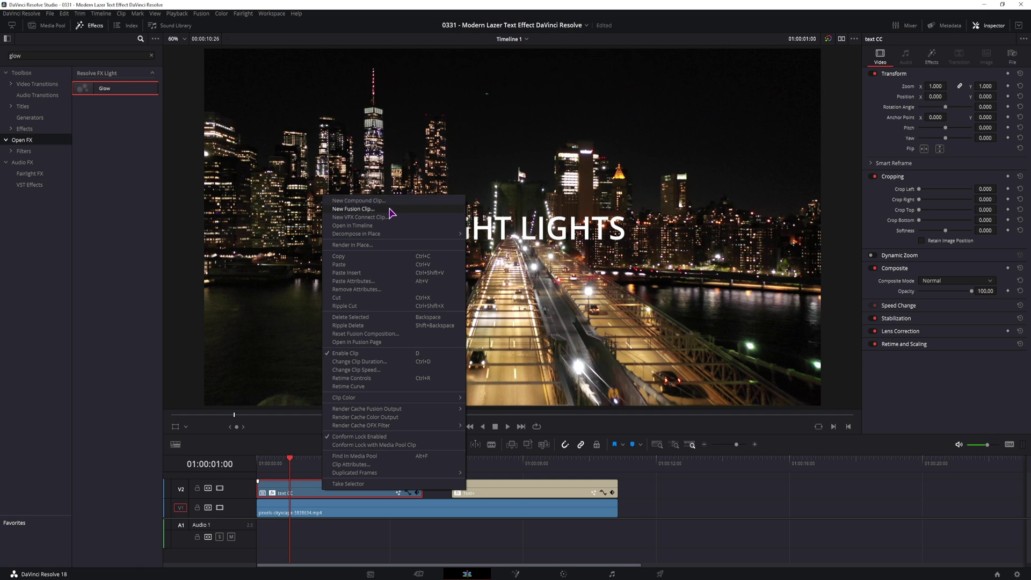
pyautogui.click(389, 209)
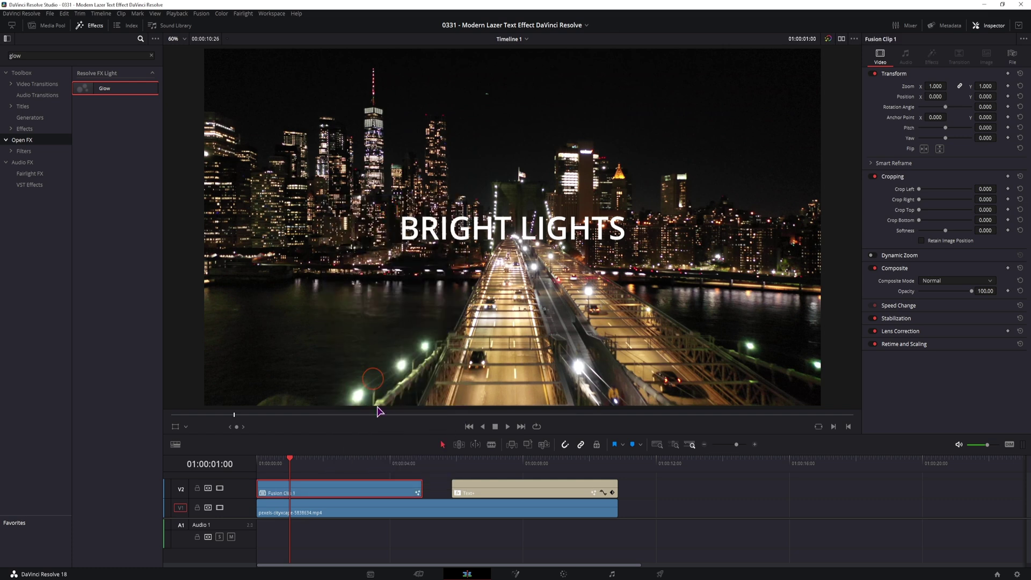
pyautogui.click(493, 570)
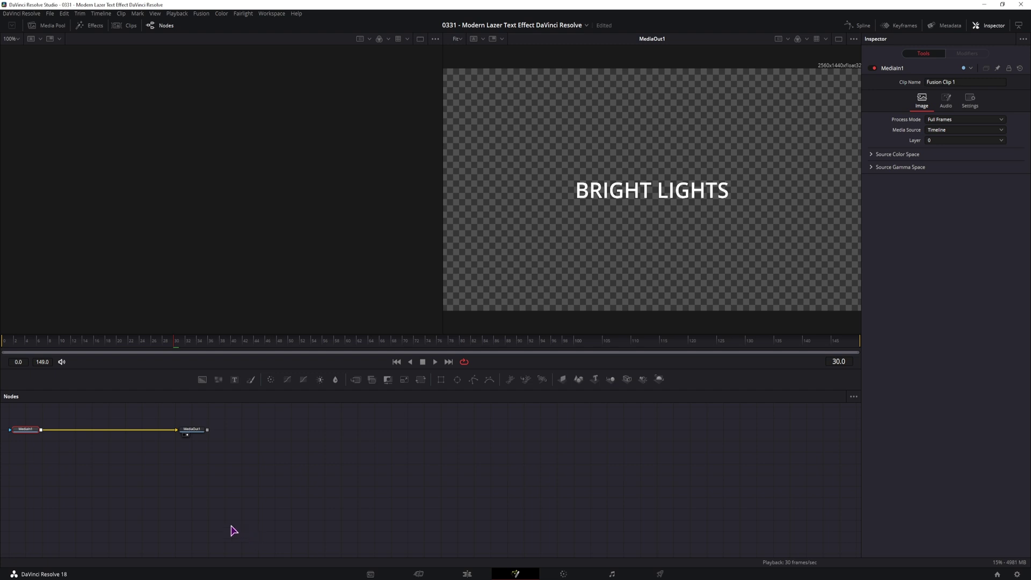
pyautogui.hotkey('ctrl', 'v')
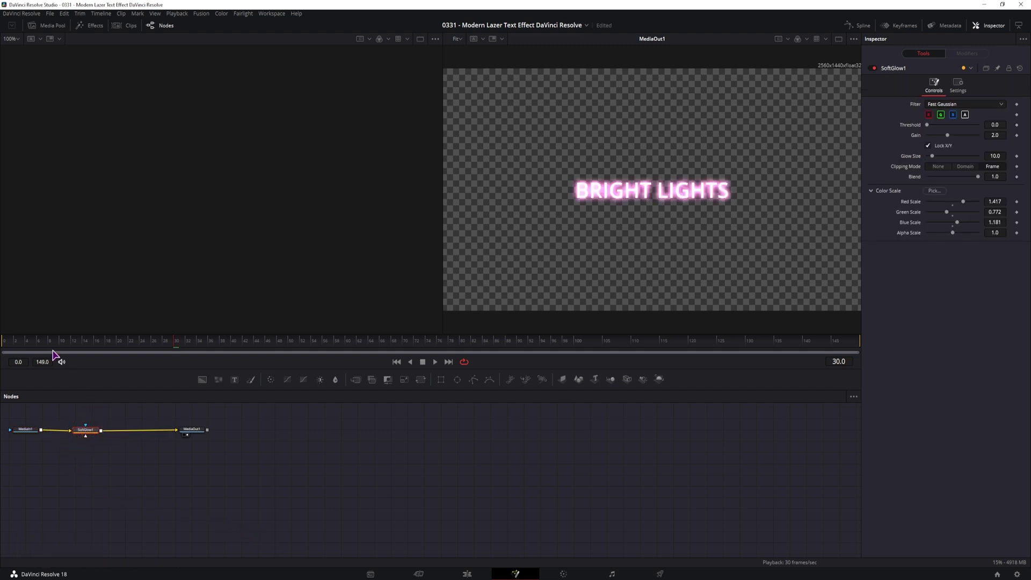
pyautogui.moveTo(34, 341); pyautogui.dragTo(157, 349)
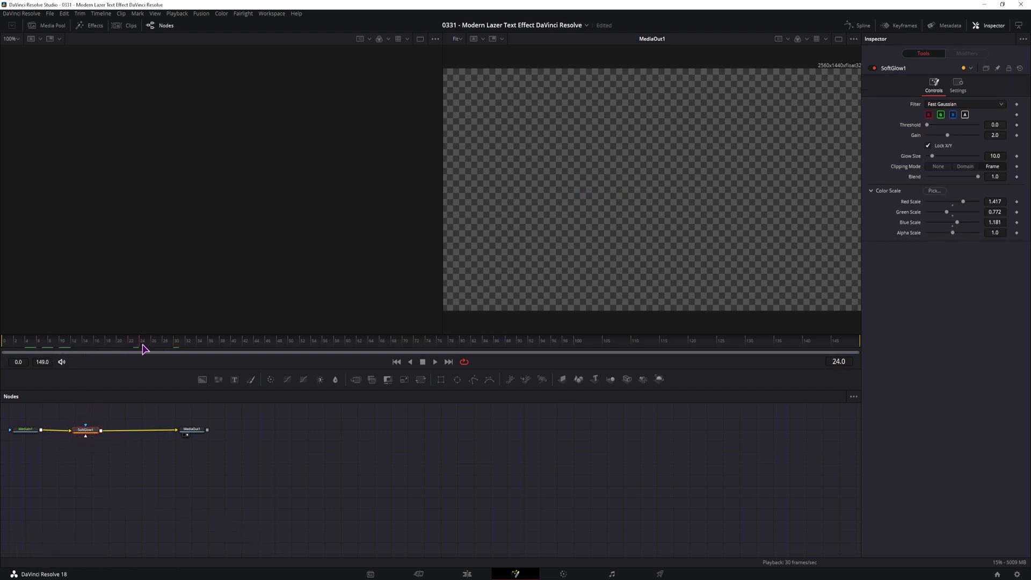
pyautogui.click(467, 573)
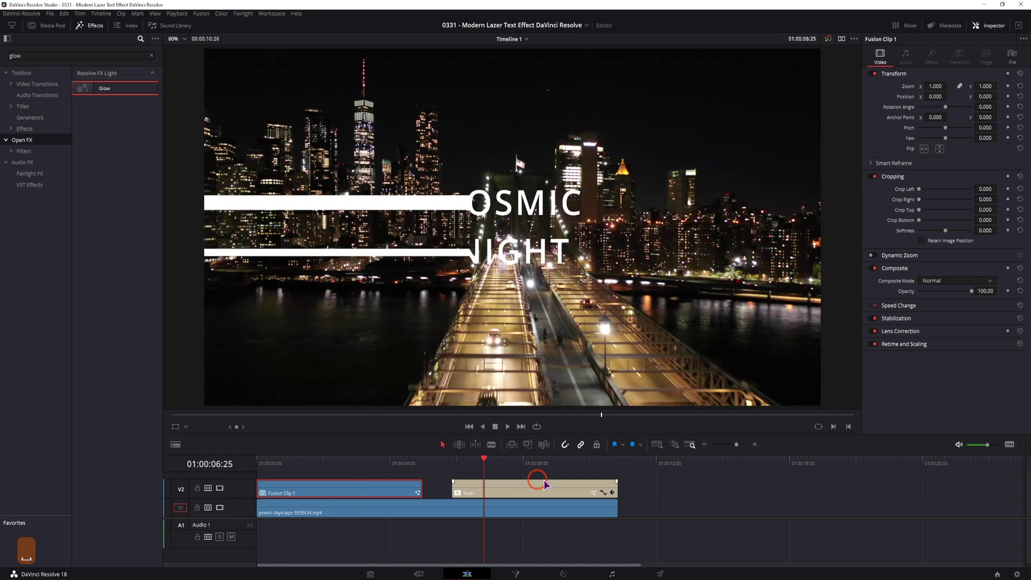
# Make the Text+ clip Compound Clip 1 and paste the Soft Glow into its composition.
pyautogui.click(520, 488)
pyautogui.rightClick(519, 486)
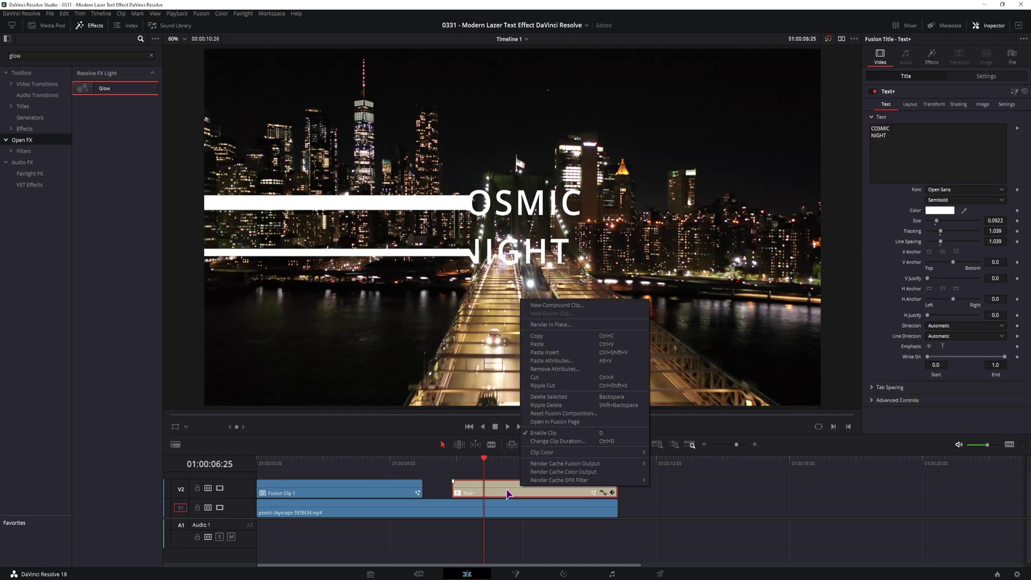
pyautogui.click(585, 310)
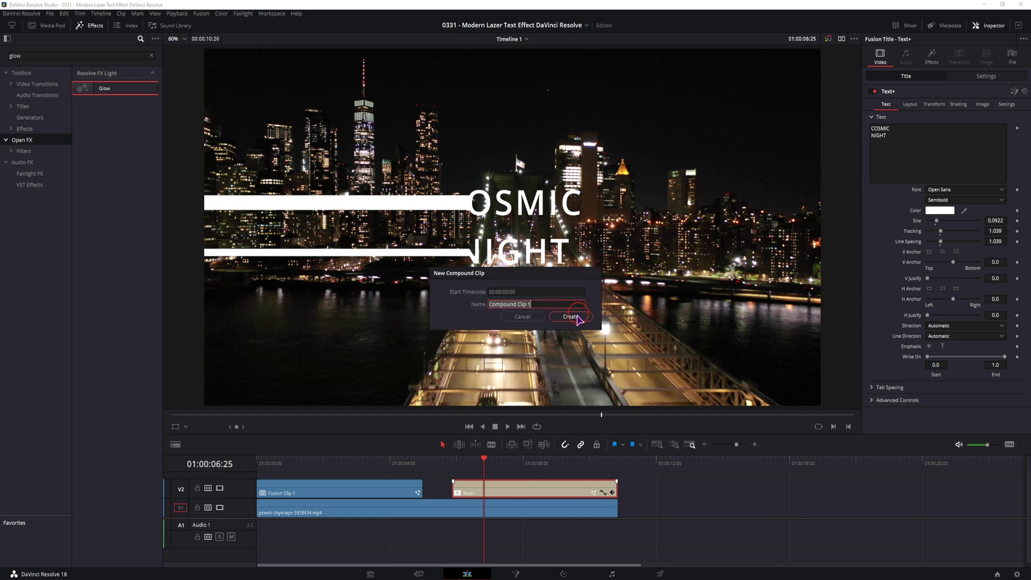
pyautogui.click(575, 316)
pyautogui.click(519, 573)
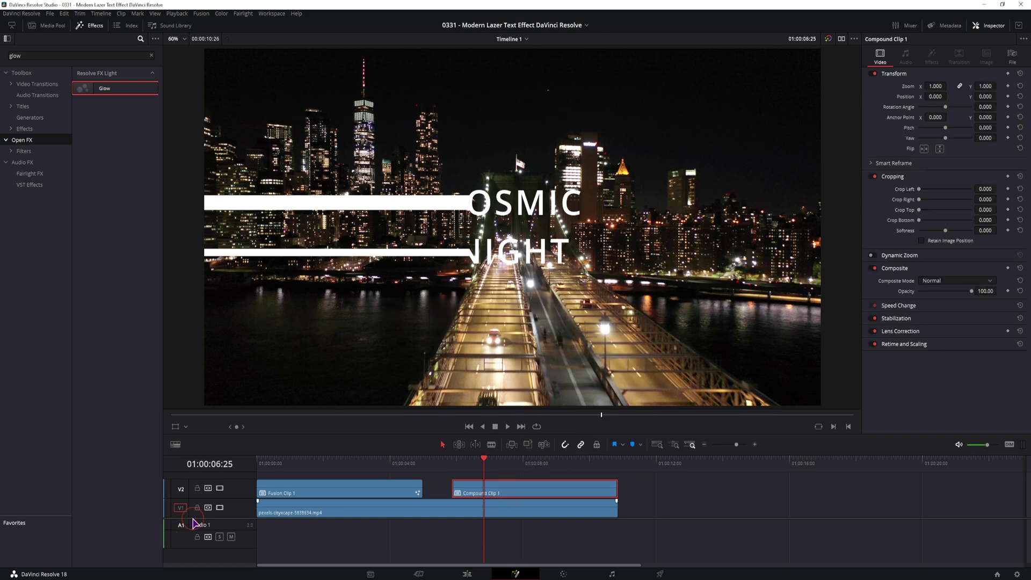
pyautogui.hotkey('ctrl', 'v')
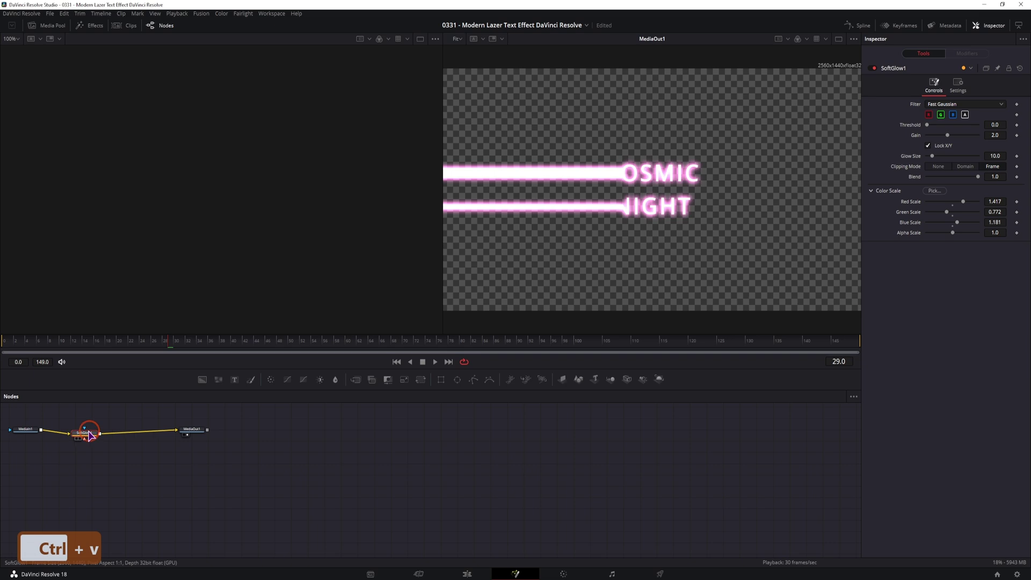
# Play the glowing COSMIC NIGHT text over the city, then move the playhead past the clips.
pyautogui.click(466, 574)
pyautogui.click(453, 466)
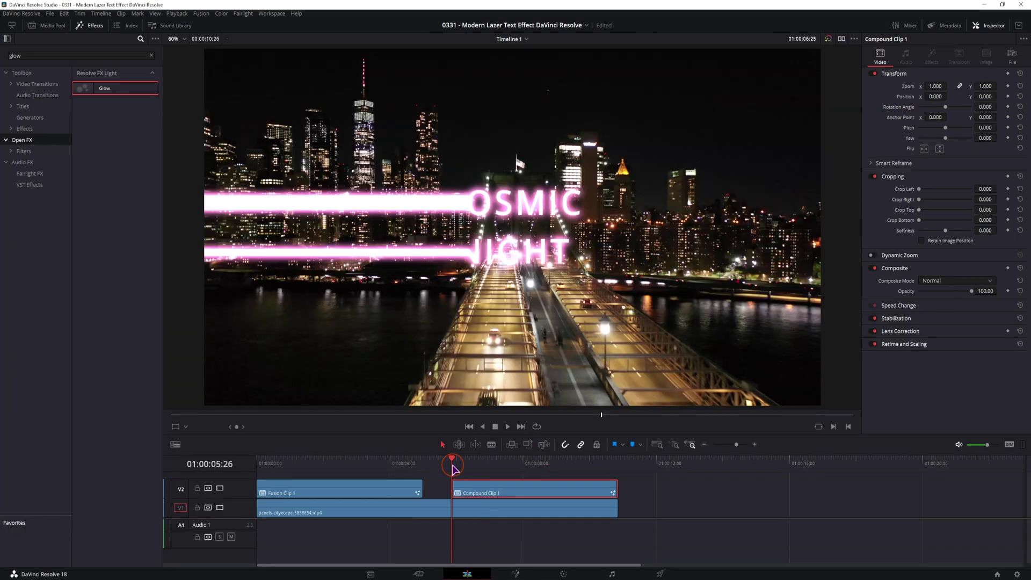
pyautogui.press('space')
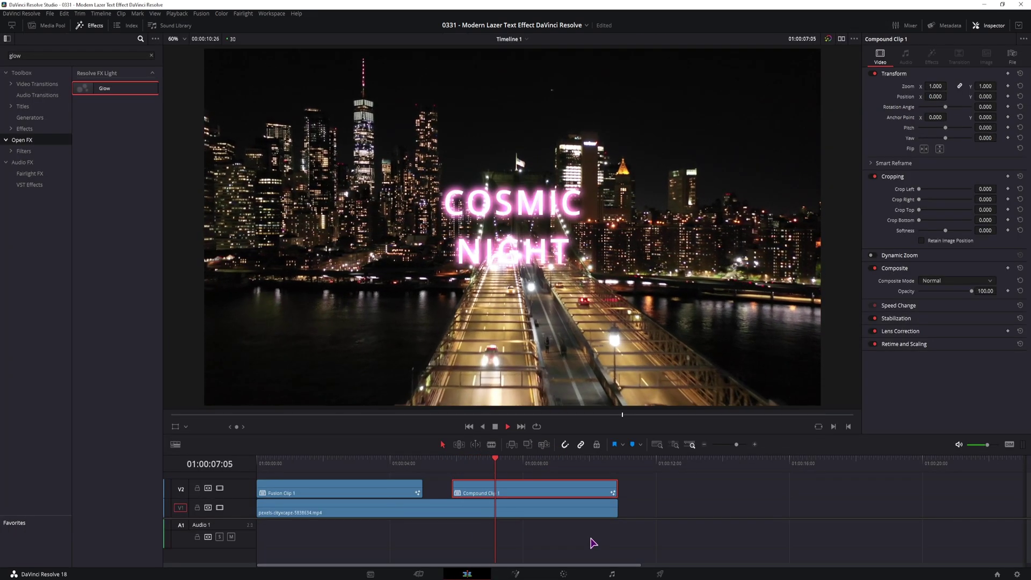
pyautogui.press('space')
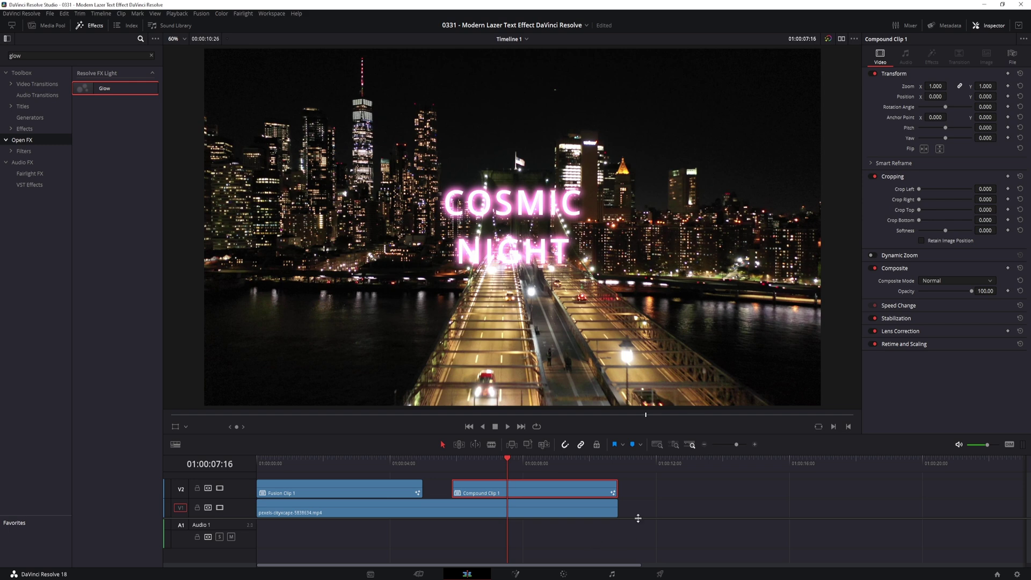
pyautogui.click(654, 471)
pyautogui.hscroll(5, 719, 495)
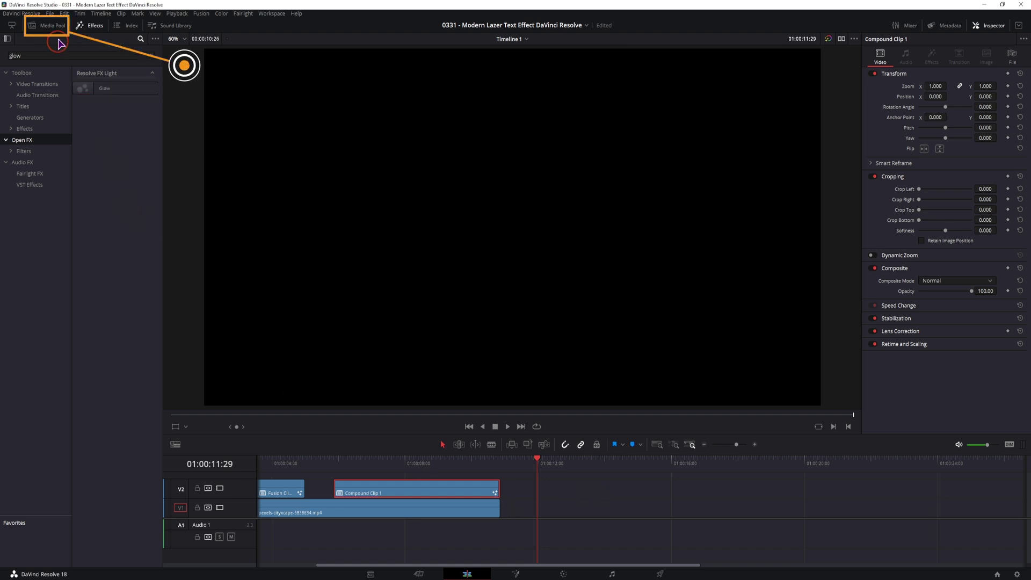
# Create Fusion Composition 1 from the Media Pool bin and drop it on V1 after the clips.
pyautogui.click(50, 25)
pyautogui.rightClick(110, 185)
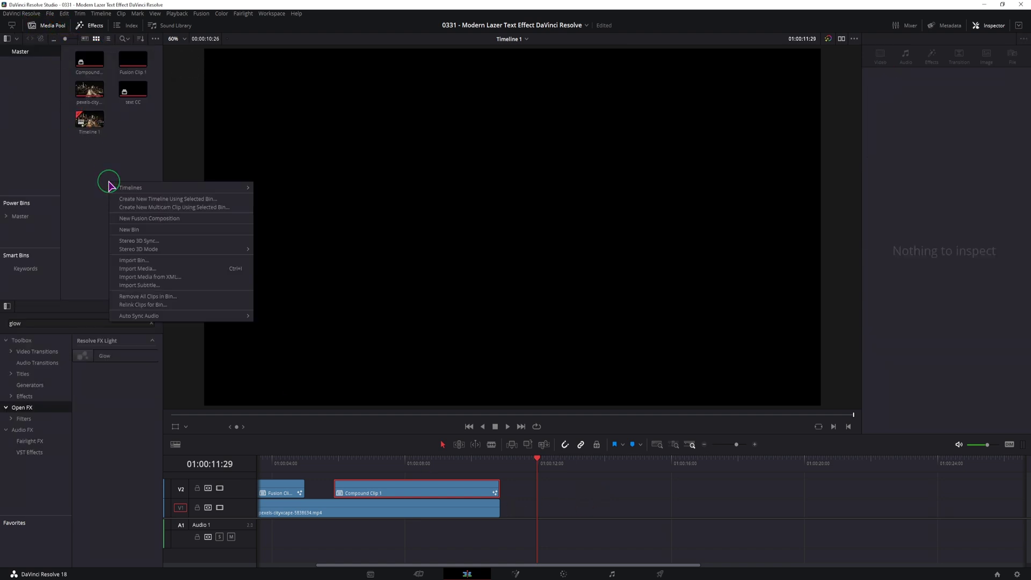
pyautogui.click(141, 219)
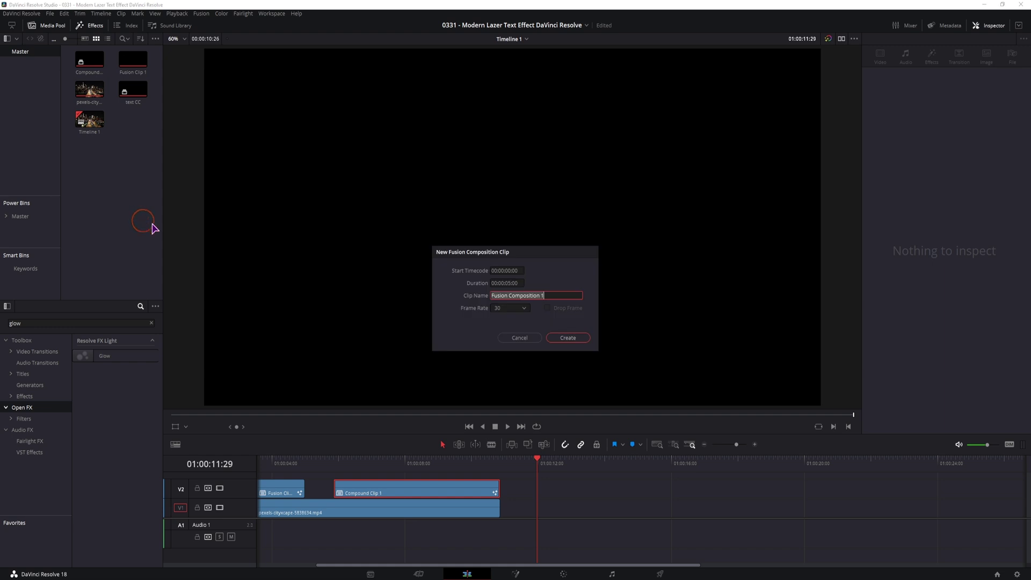
pyautogui.click(567, 338)
pyautogui.moveTo(89, 88); pyautogui.dragTo(538, 518)
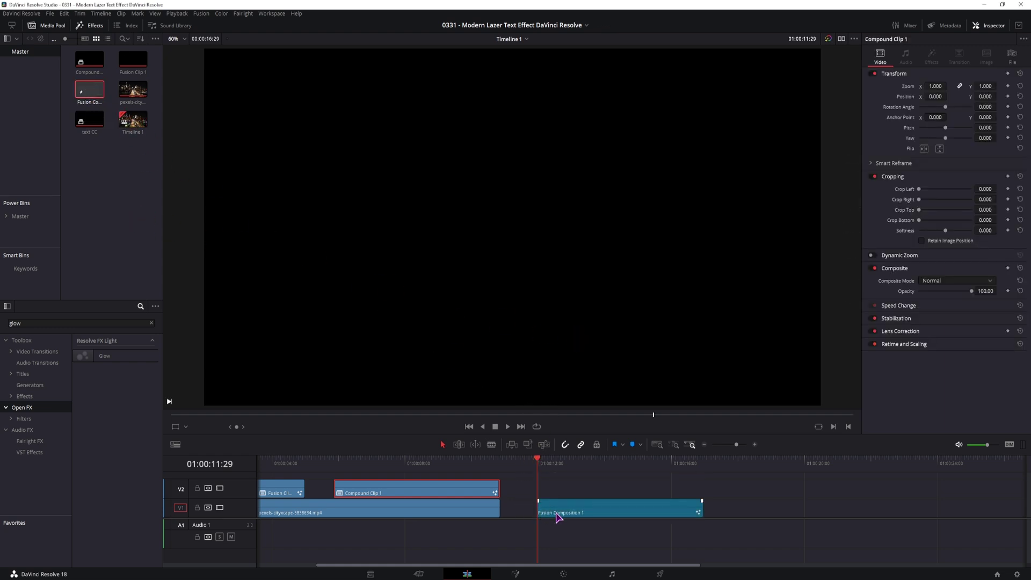
pyautogui.click(522, 576)
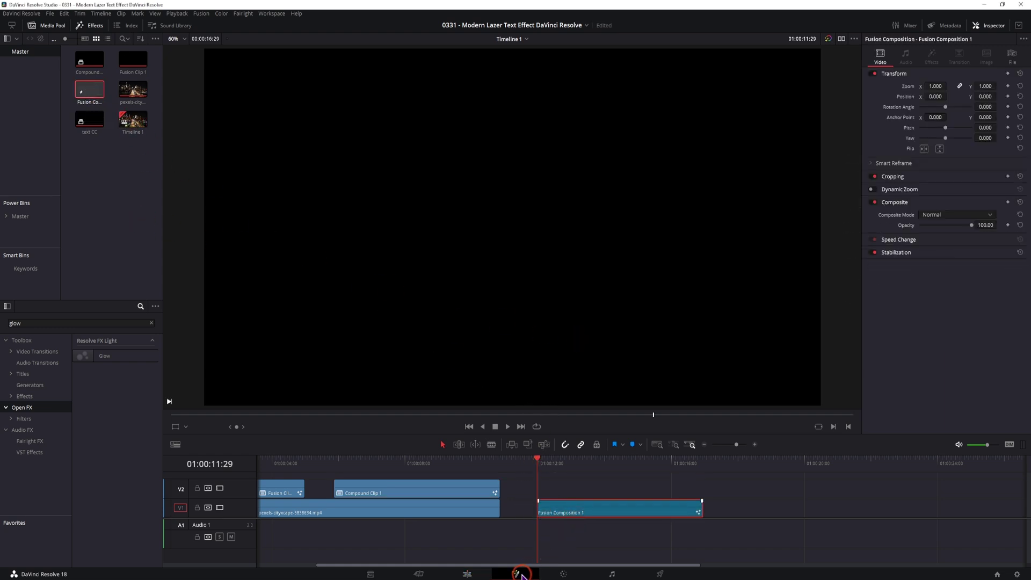
# Move MediaOut1 further right and add a Media In node to the composition.
pyautogui.click(145, 432)
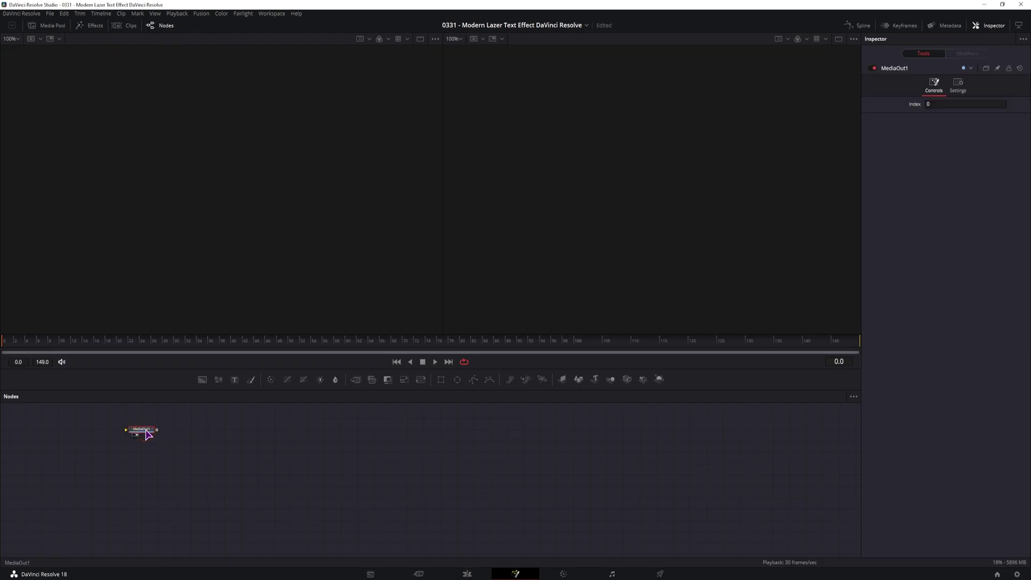
pyautogui.moveTo(148, 433); pyautogui.dragTo(263, 458)
pyautogui.click(134, 462)
pyautogui.hotkey('shift', 'space')
pyautogui.write('Soft Glow')
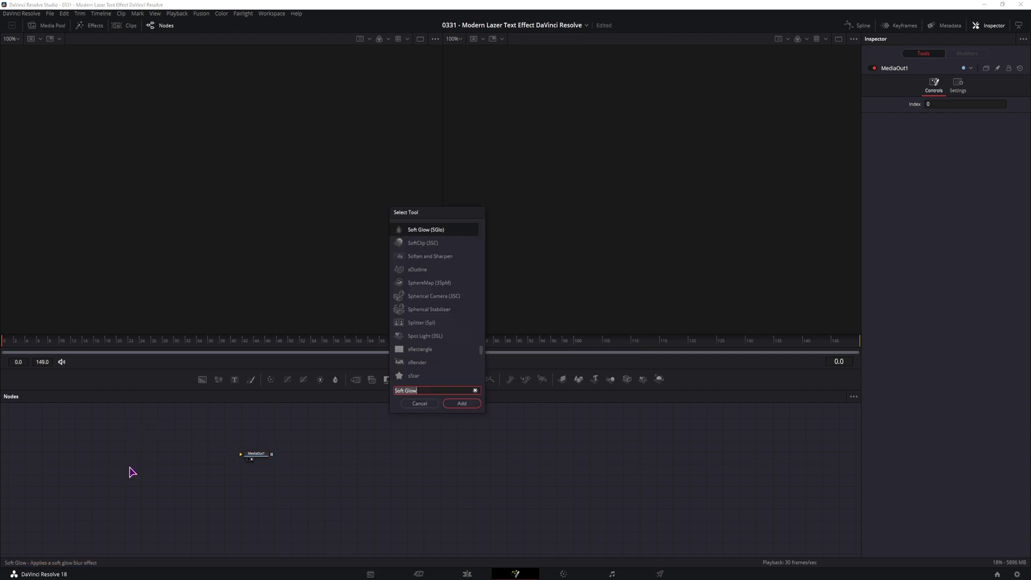
pyautogui.write('medi')
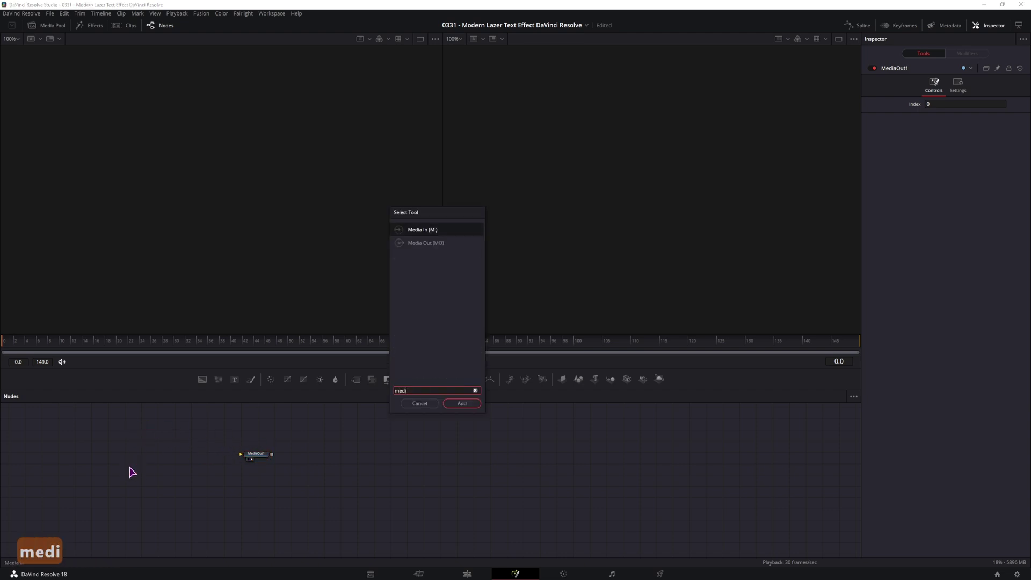
pyautogui.click(465, 404)
# Bring the cityscape clip into Nodes, set MediaIn1 source to Background, and move the city clip beneath the composition.
pyautogui.click(46, 26)
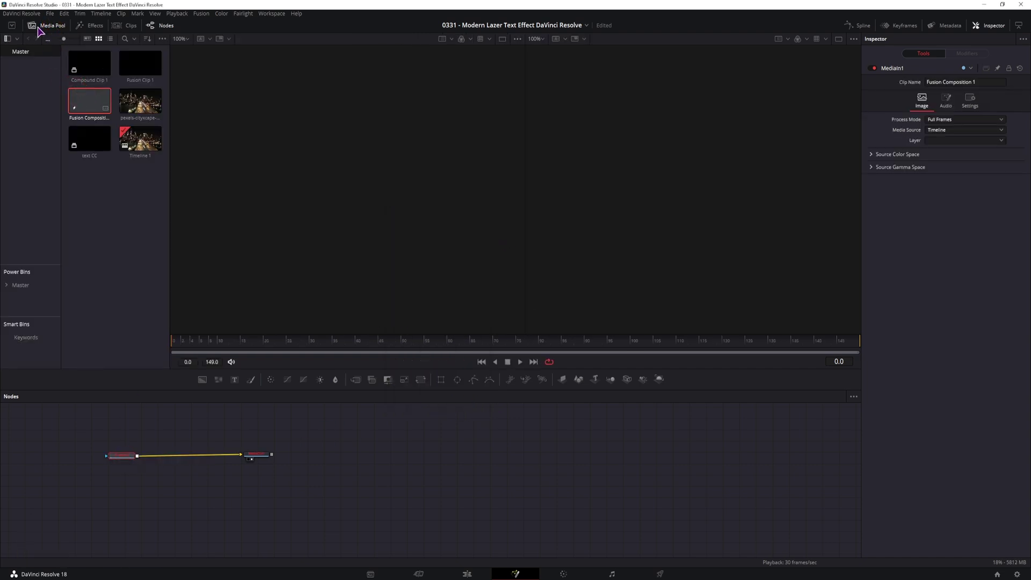
pyautogui.moveTo(140, 107); pyautogui.dragTo(168, 502)
pyautogui.click(124, 458)
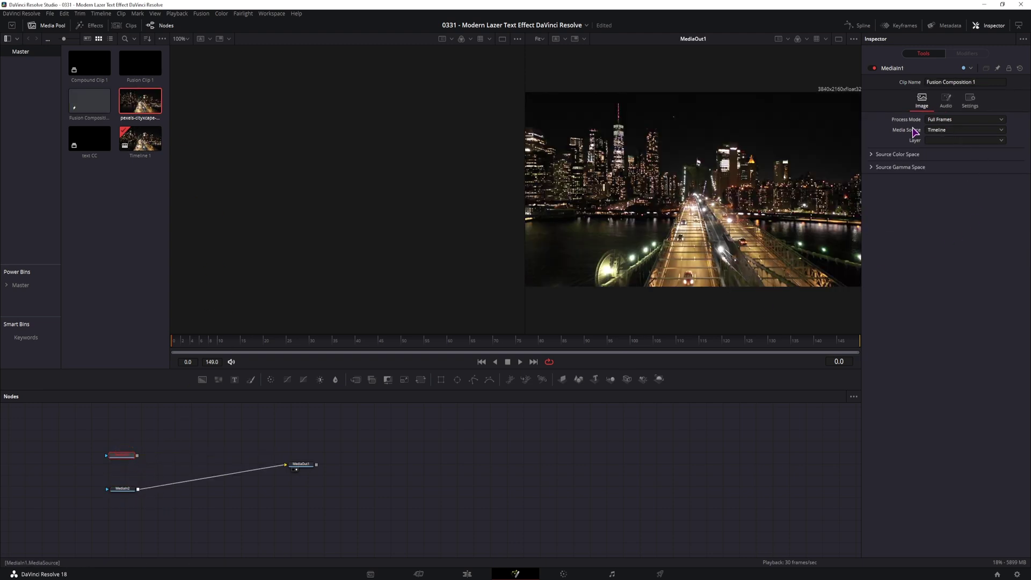
pyautogui.click(944, 132)
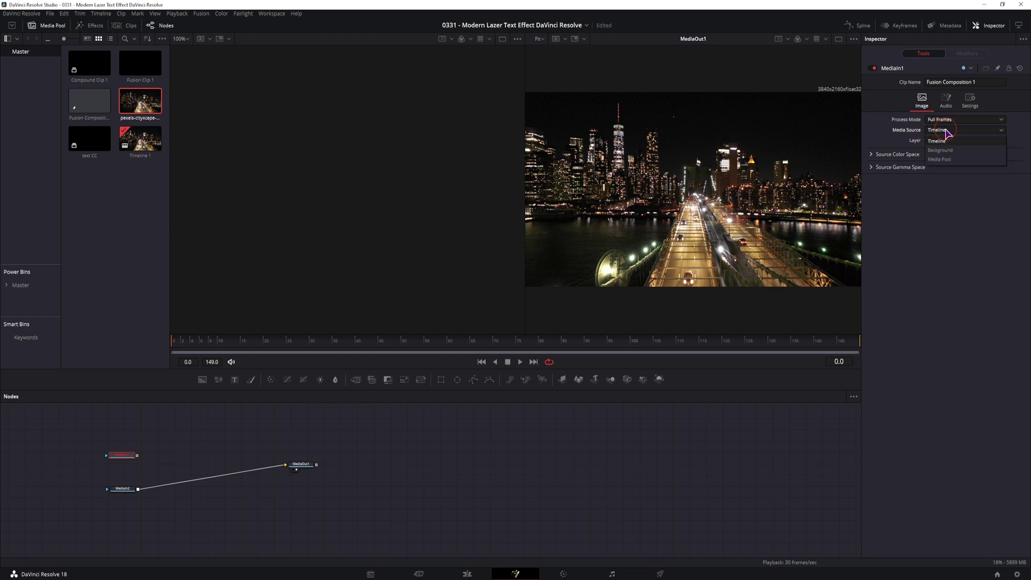
pyautogui.click(941, 150)
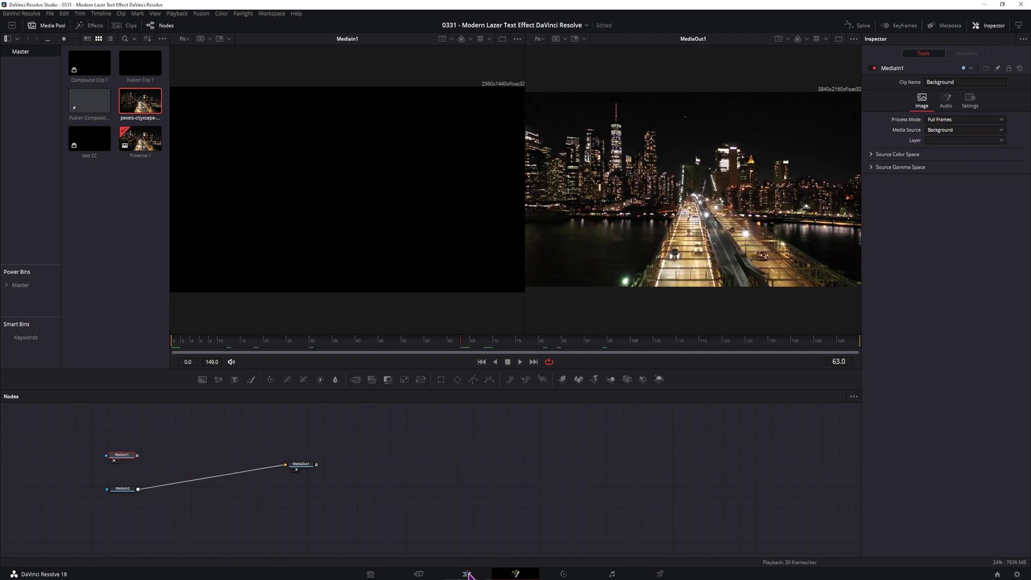
pyautogui.click(468, 575)
pyautogui.moveTo(322, 511); pyautogui.dragTo(728, 513)
# Reopen the composition in Fusion and delete the Background MediaIn1 node, keeping MediaIn2.
pyautogui.click(554, 465)
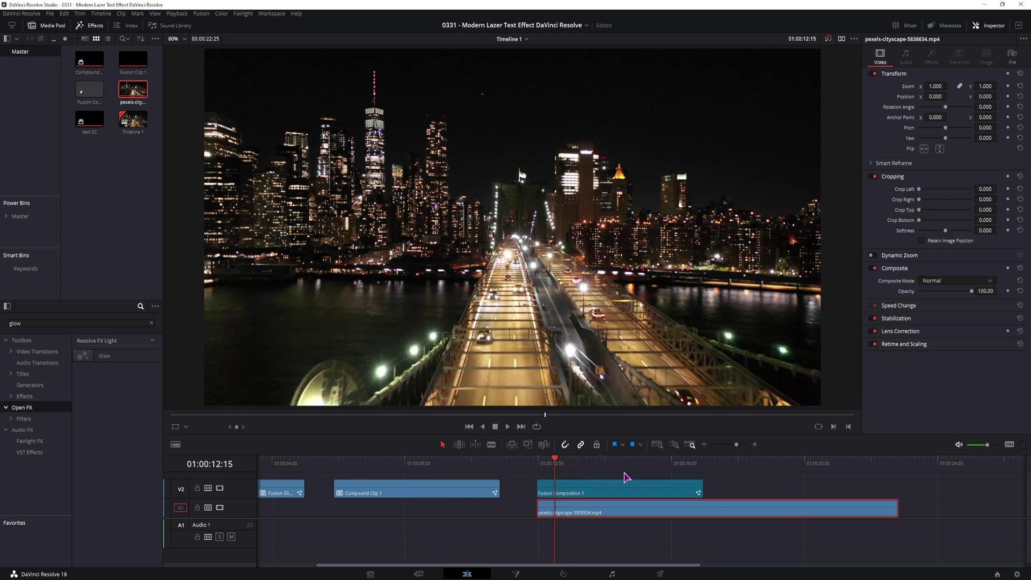
pyautogui.click(517, 574)
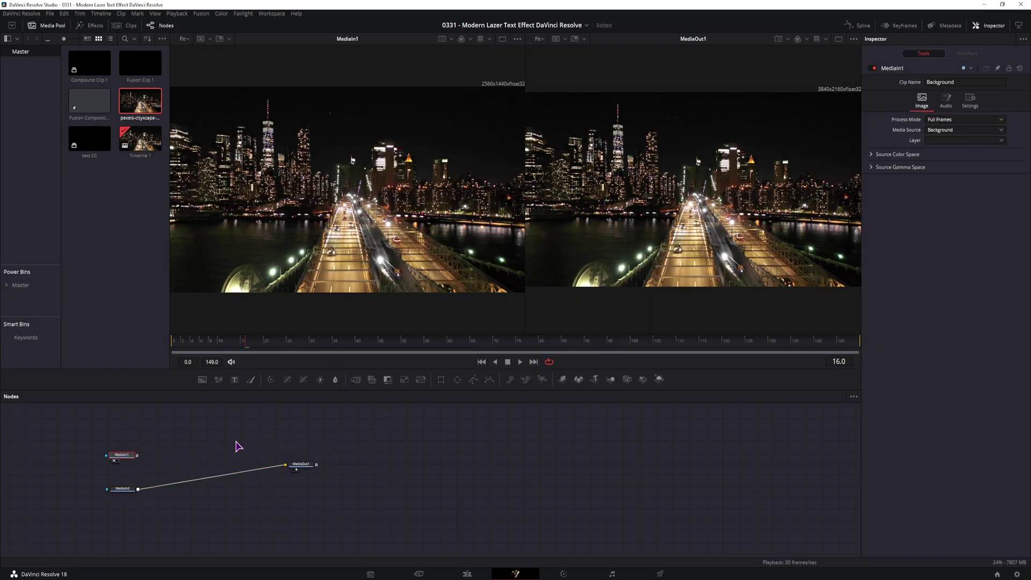
pyautogui.click(127, 456)
pyautogui.press('BackSpace')
pyautogui.click(127, 491)
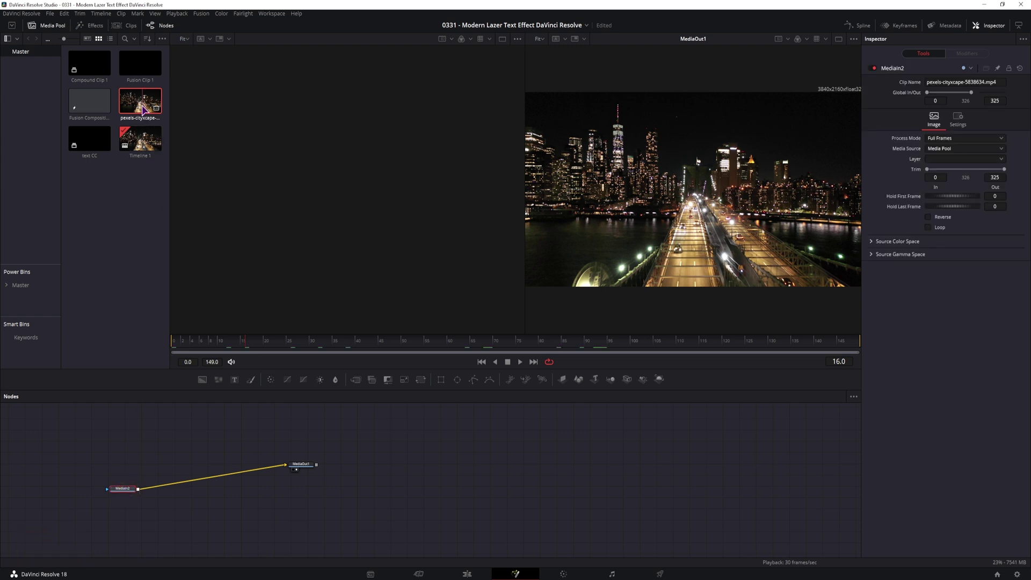
# Line MediaOut1 up with MediaIn2 and add an enlarged SKYLINE text node linked to the footage.
pyautogui.click(47, 25)
pyautogui.moveTo(301, 464); pyautogui.dragTo(348, 487)
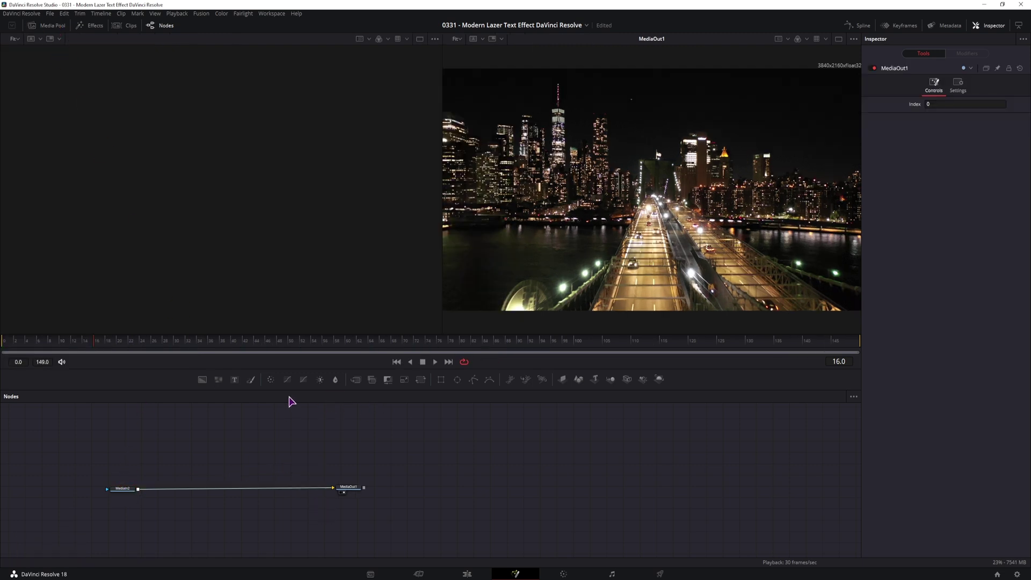
pyautogui.moveTo(245, 391); pyautogui.dragTo(138, 491)
pyautogui.click(202, 454)
pyautogui.write('SKYLINE')
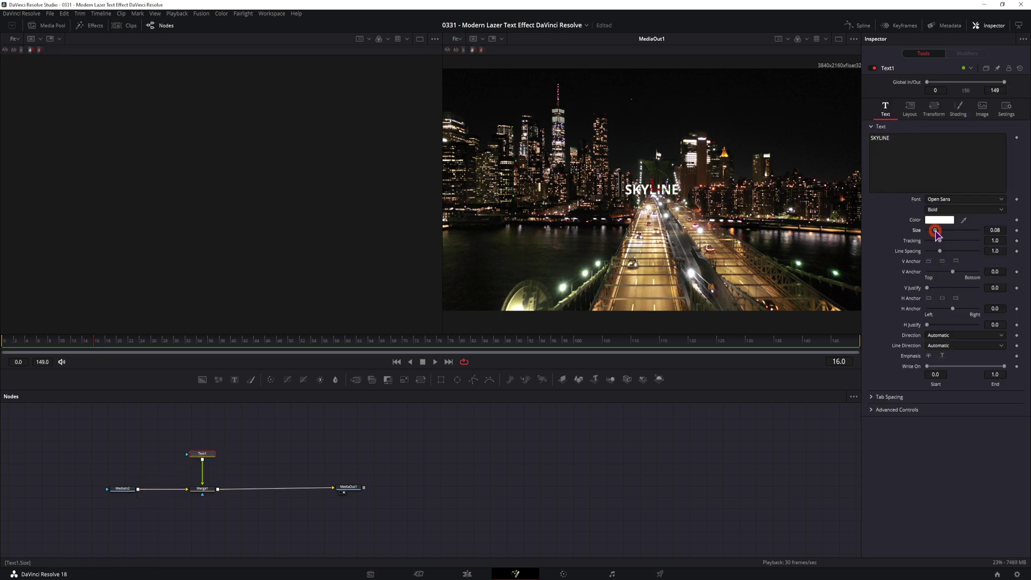
pyautogui.moveTo(934, 229); pyautogui.dragTo(947, 231)
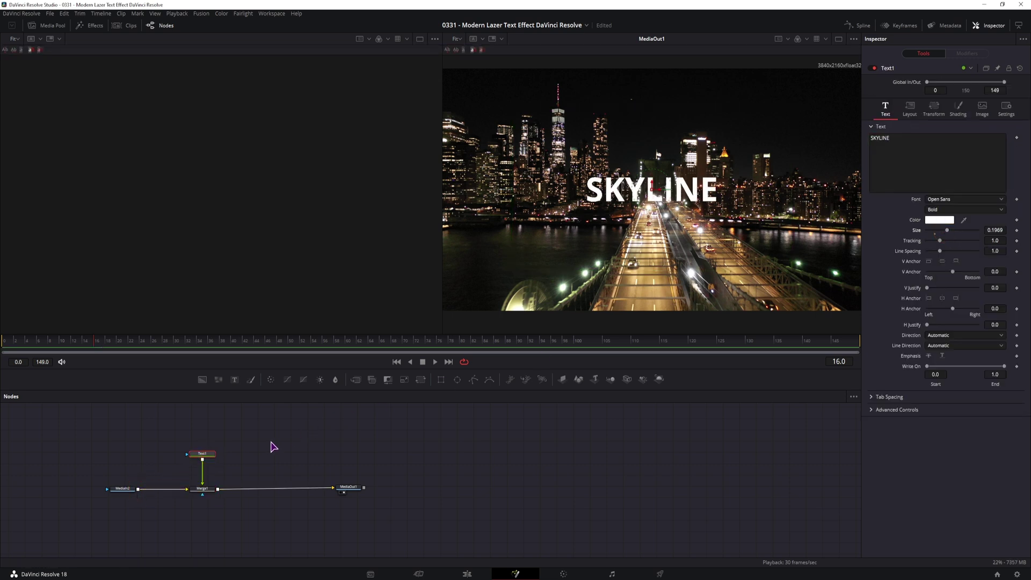
pyautogui.click(394, 445)
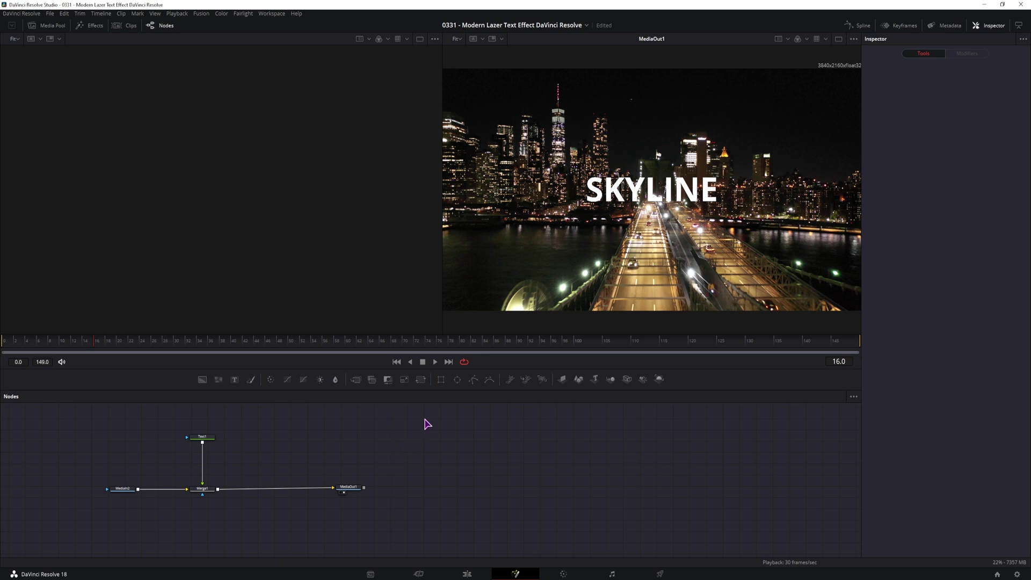
# Insert a Transform node between Text1 and Merge1.
pyautogui.moveTo(420, 380); pyautogui.dragTo(275, 441)
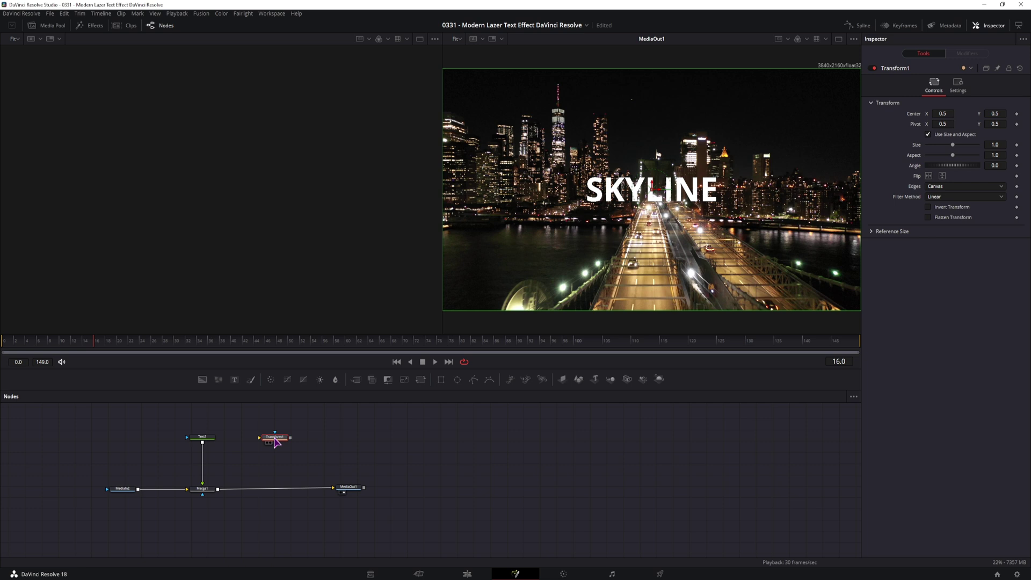
pyautogui.press('BackSpace')
pyautogui.hotkey('ctrl', 'space')
pyautogui.write('medi')
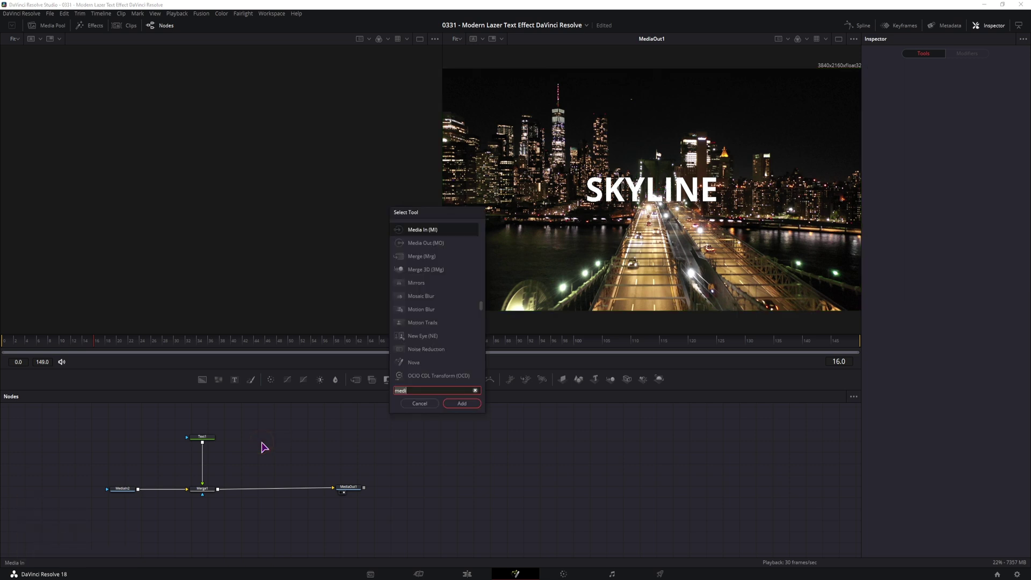
pyautogui.press('BackSpace')
pyautogui.press('BackSpace')
pyautogui.press('BackSpace')
pyautogui.press('BackSpace')
pyautogui.write('trans')
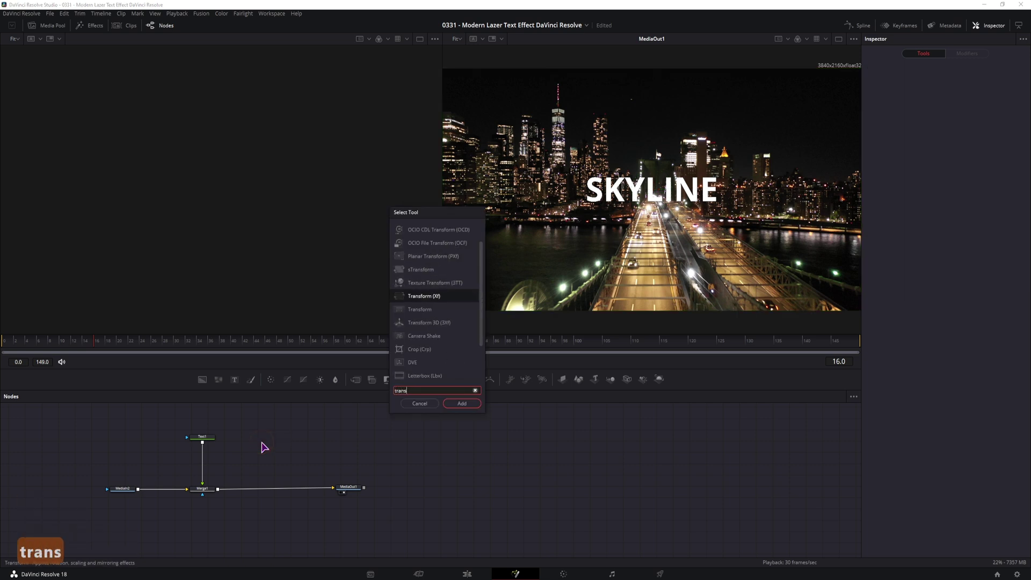
pyautogui.click(424, 309)
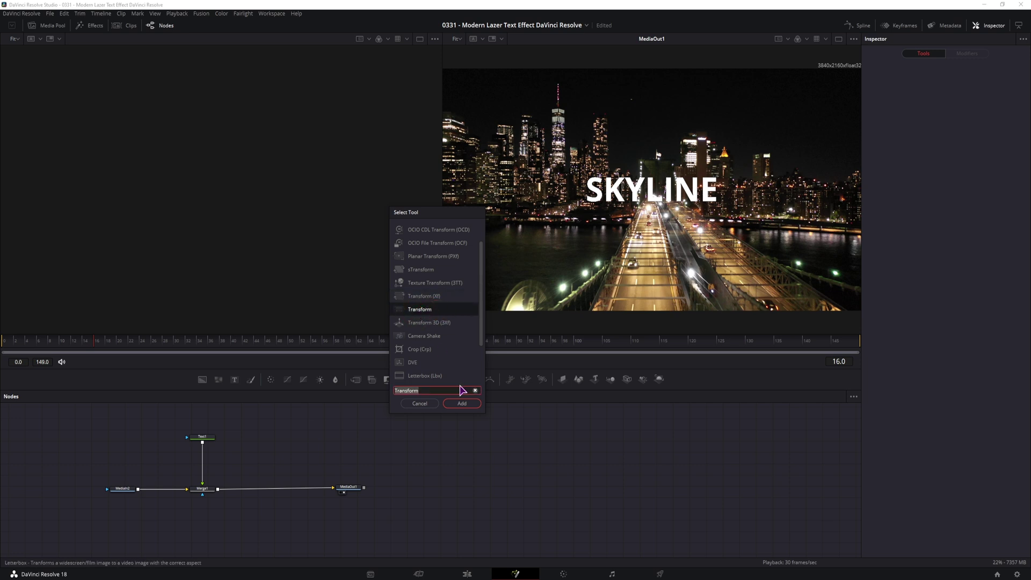
pyautogui.click(462, 403)
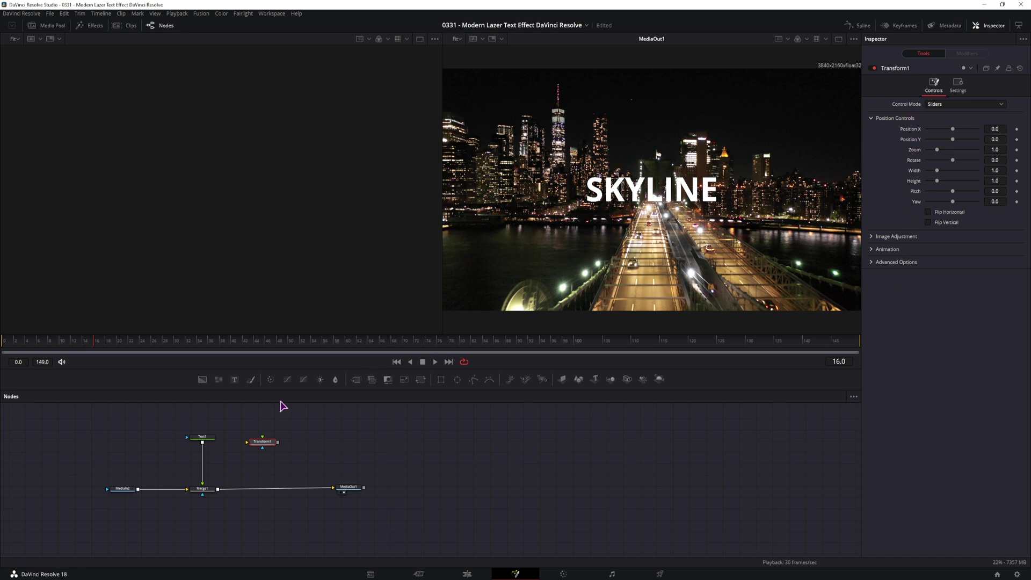
pyautogui.moveTo(262, 442); pyautogui.dragTo(202, 462)
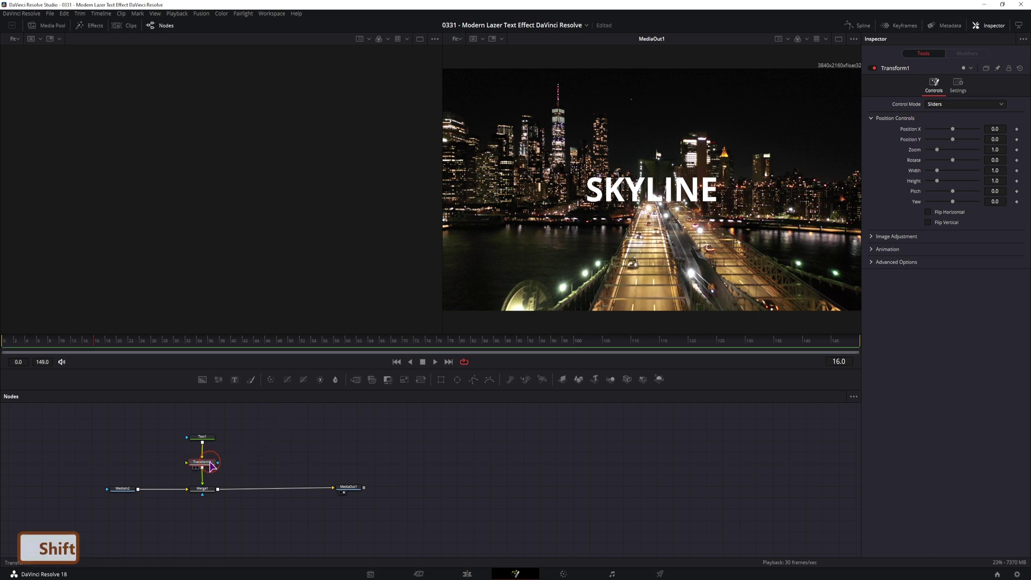
# Enable crop with Replicate edge behaviour, set Crop Right to 0.272, and add a Background node.
pyautogui.click(871, 236)
pyautogui.click(929, 247)
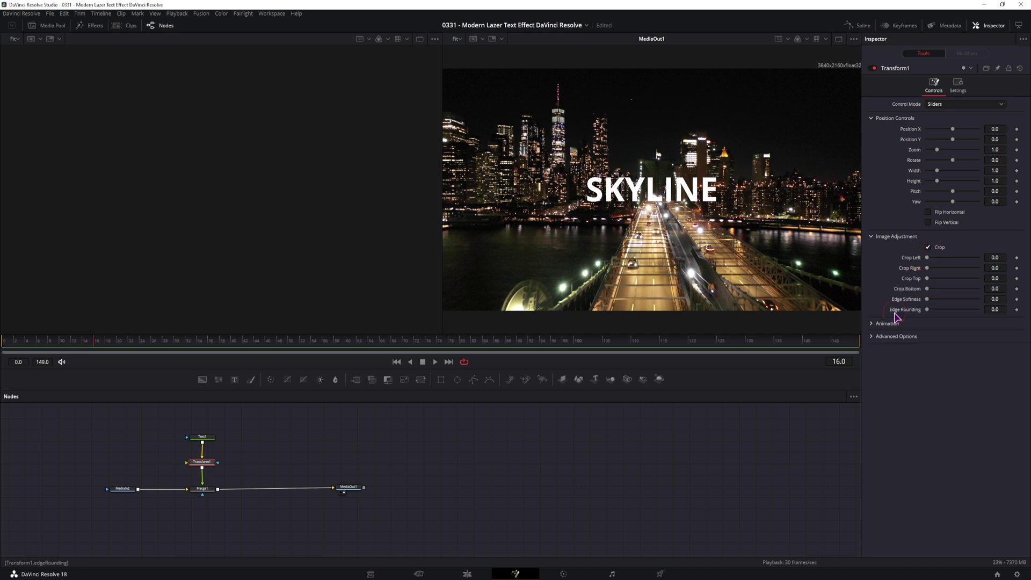
pyautogui.click(871, 337)
pyautogui.click(950, 348)
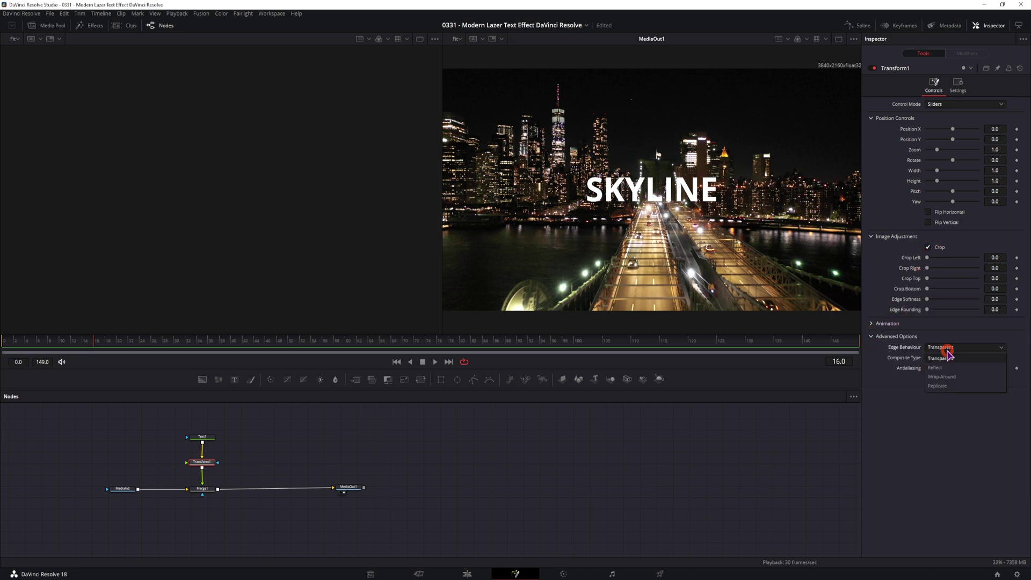
pyautogui.click(949, 386)
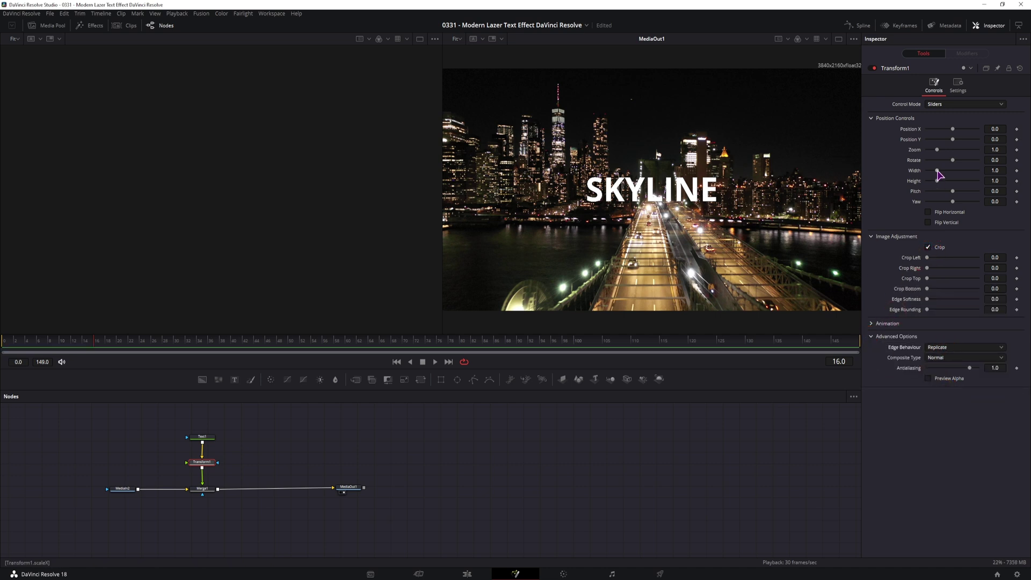
pyautogui.moveTo(928, 268); pyautogui.dragTo(941, 269)
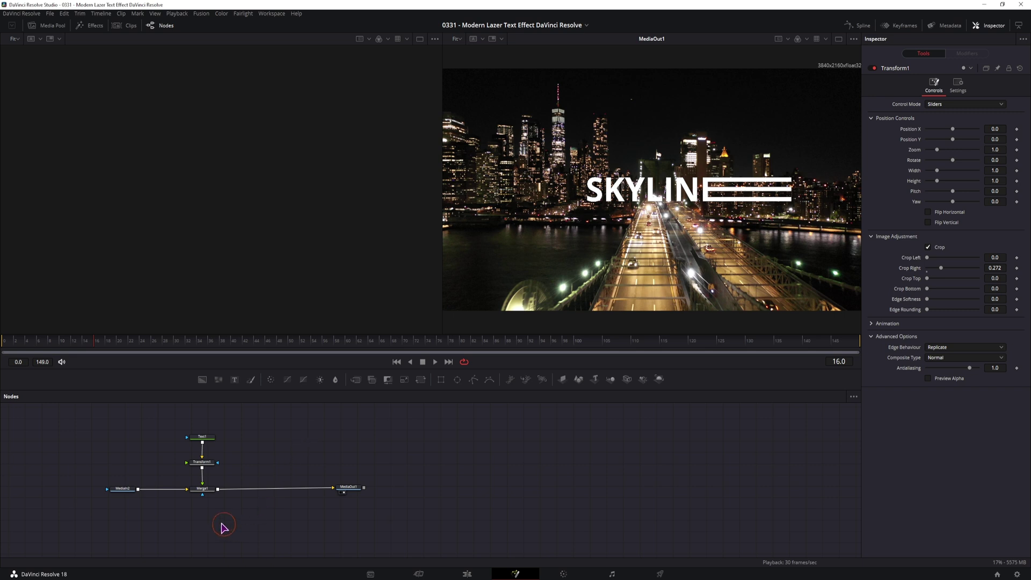
pyautogui.moveTo(202, 380); pyautogui.dragTo(218, 489)
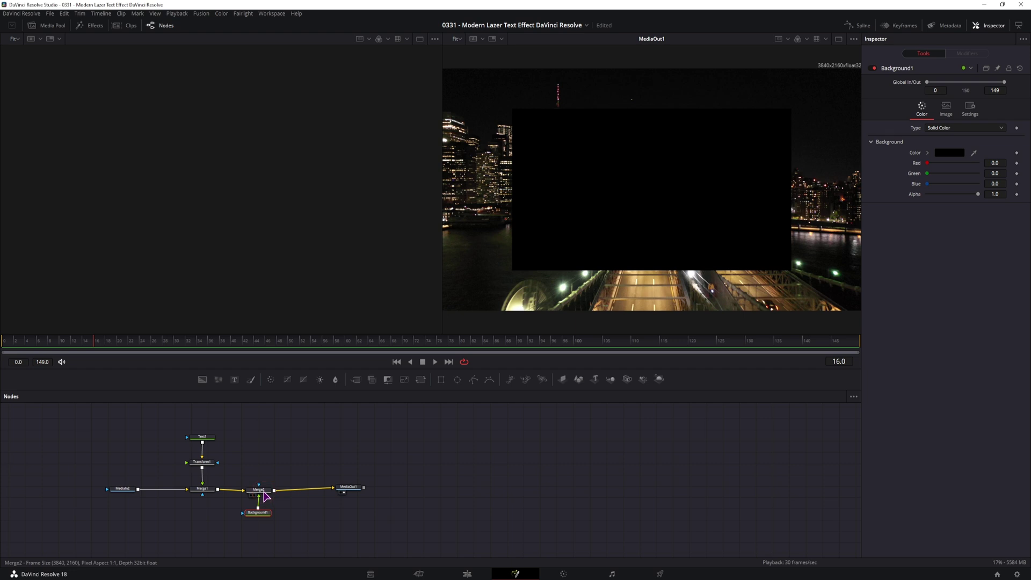
# Swap Merge2's inputs with Ctrl+T and view the MediaIn2 city clip in the left viewer.
pyautogui.click(262, 491)
pyautogui.hotkey('ctrl', 't')
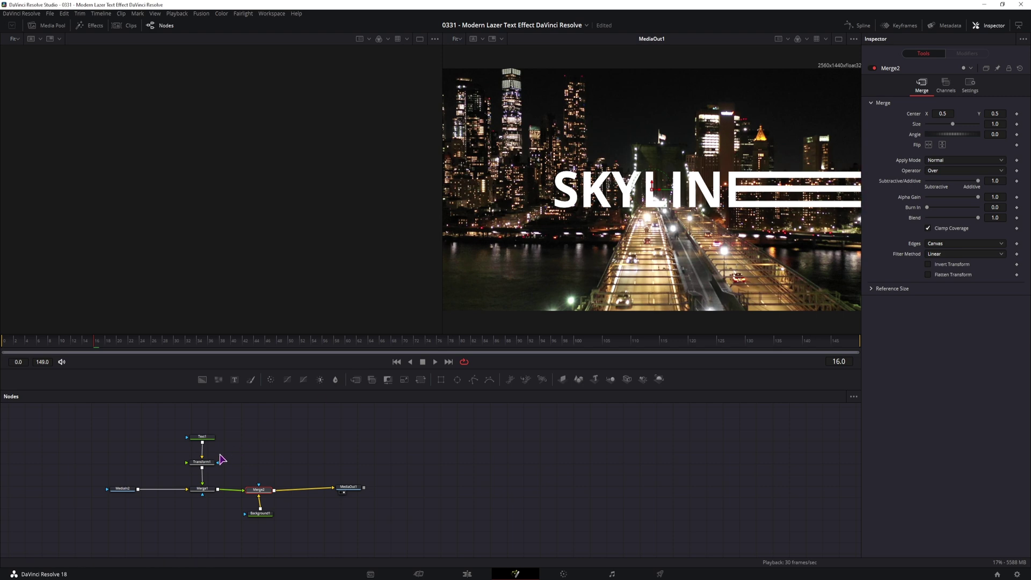
pyautogui.click(260, 514)
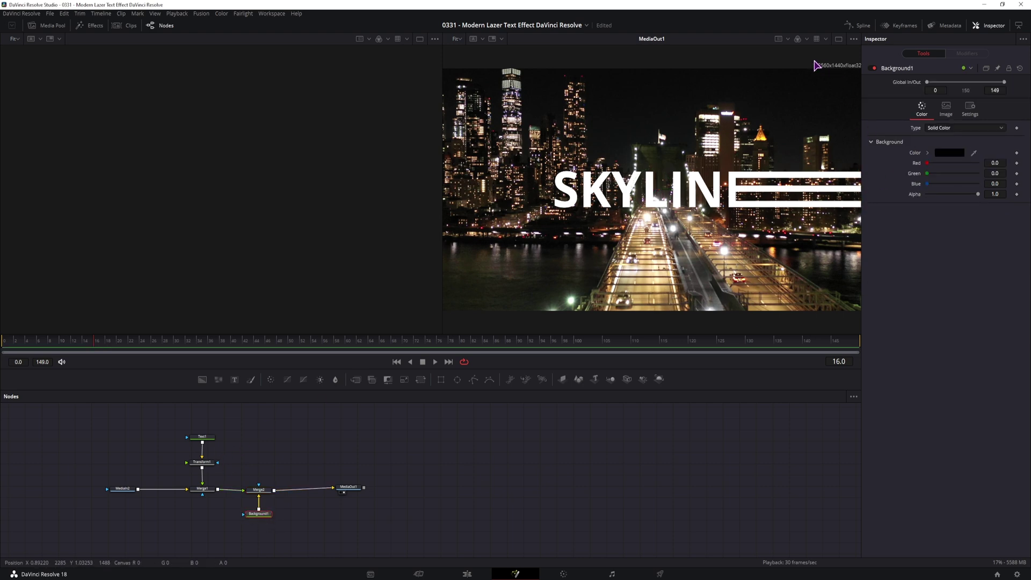
pyautogui.click(122, 489)
pyautogui.press('1')
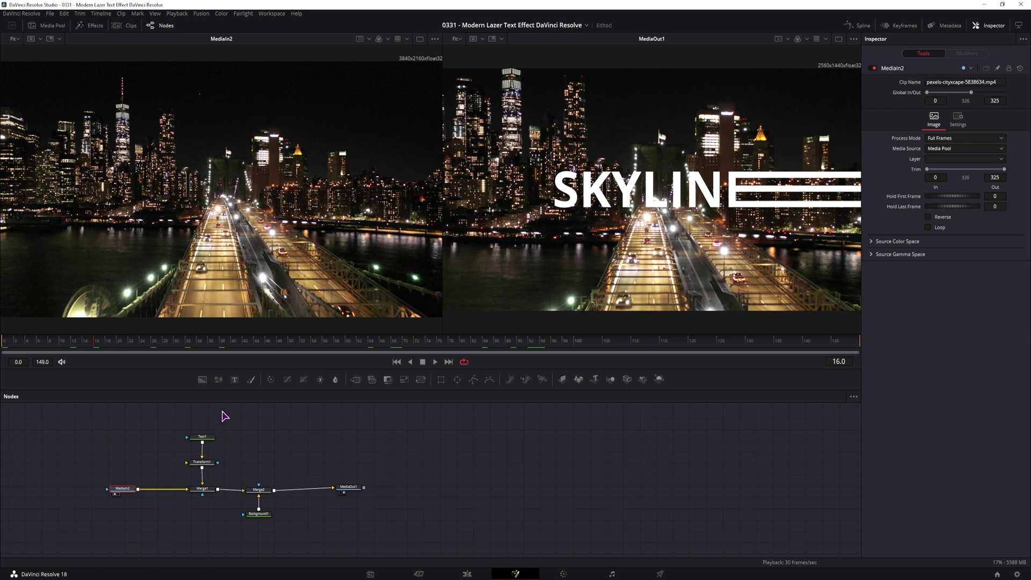
# Rotate SKYLINE to 31° and keyframe Crop Right fully cropped at 1.0.
pyautogui.click(201, 462)
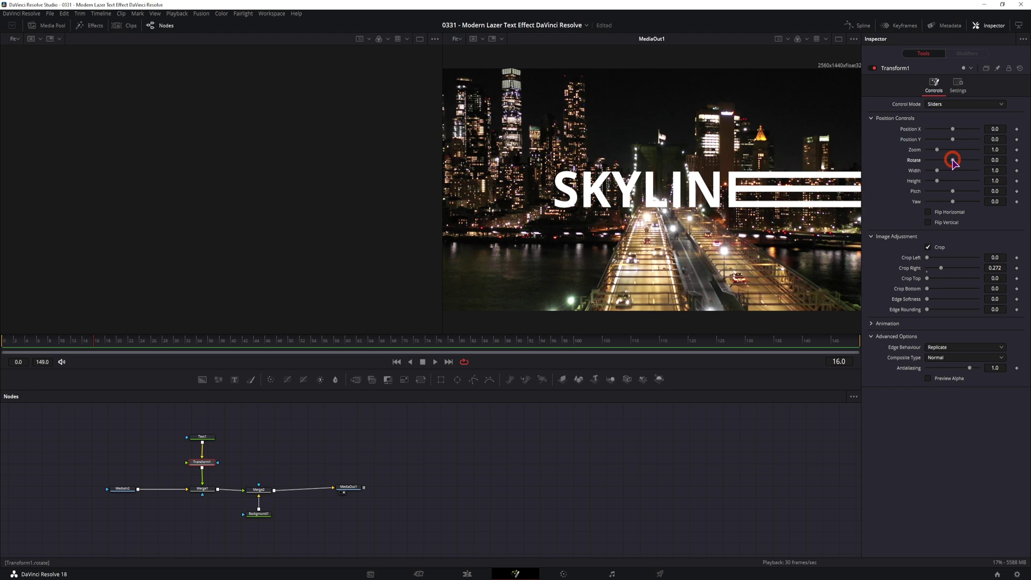
pyautogui.moveTo(953, 161); pyautogui.dragTo(959, 164)
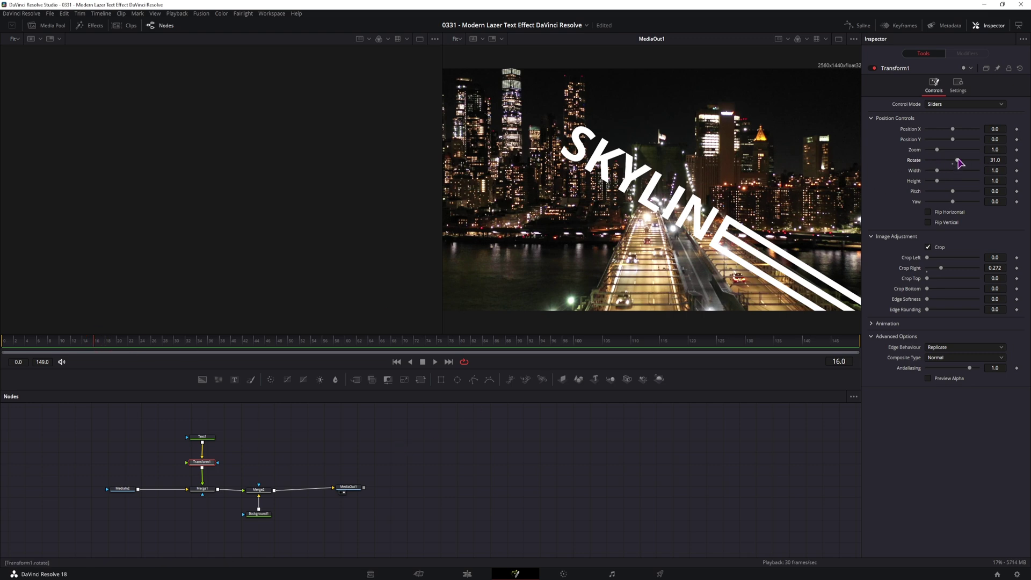
pyautogui.moveTo(941, 268); pyautogui.dragTo(968, 270)
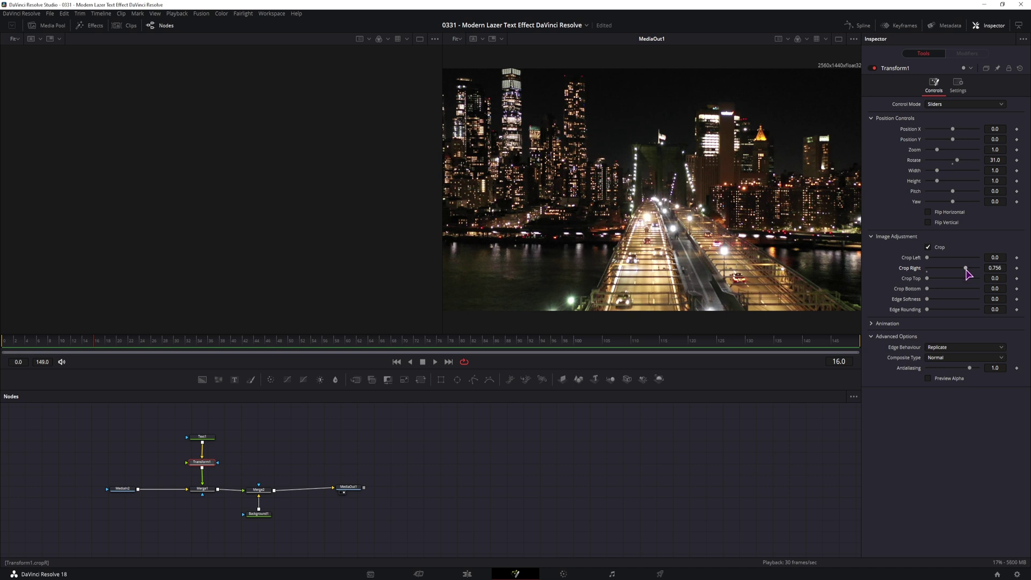
pyautogui.moveTo(966, 268); pyautogui.dragTo(965, 268)
pyautogui.moveTo(965, 268); pyautogui.dragTo(1016, 268)
pyautogui.click(1016, 267)
# Set Crop Right to 0.268 at frame 26 and play the reveal.
pyautogui.click(153, 346)
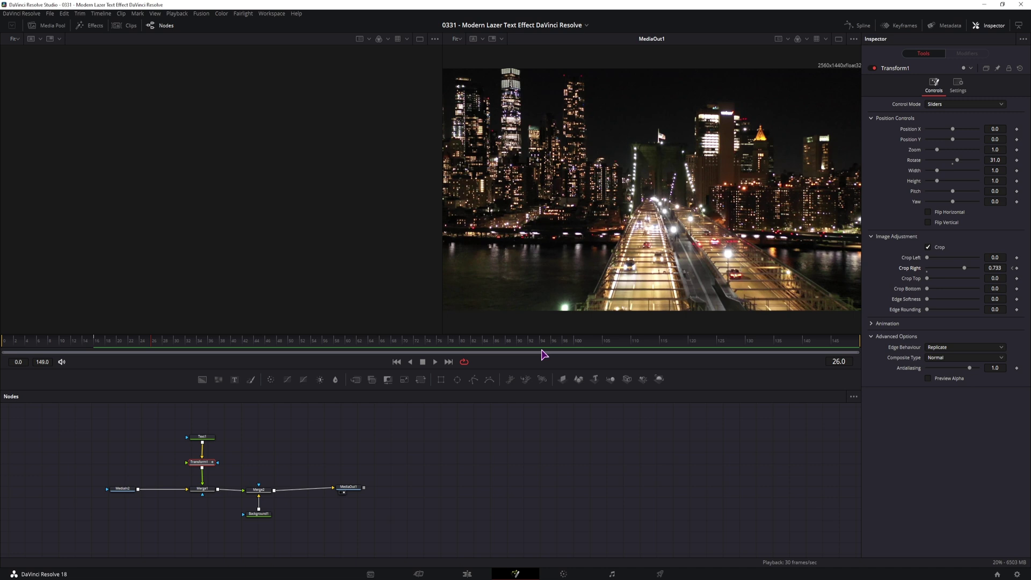
pyautogui.moveTo(995, 267); pyautogui.dragTo(938, 267)
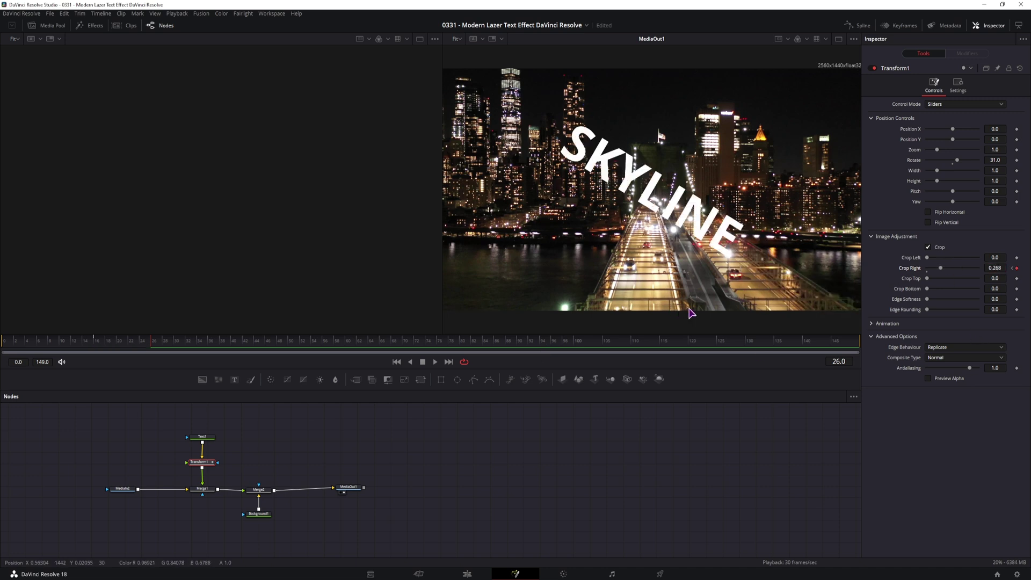
pyautogui.click(28, 340)
pyautogui.press('space')
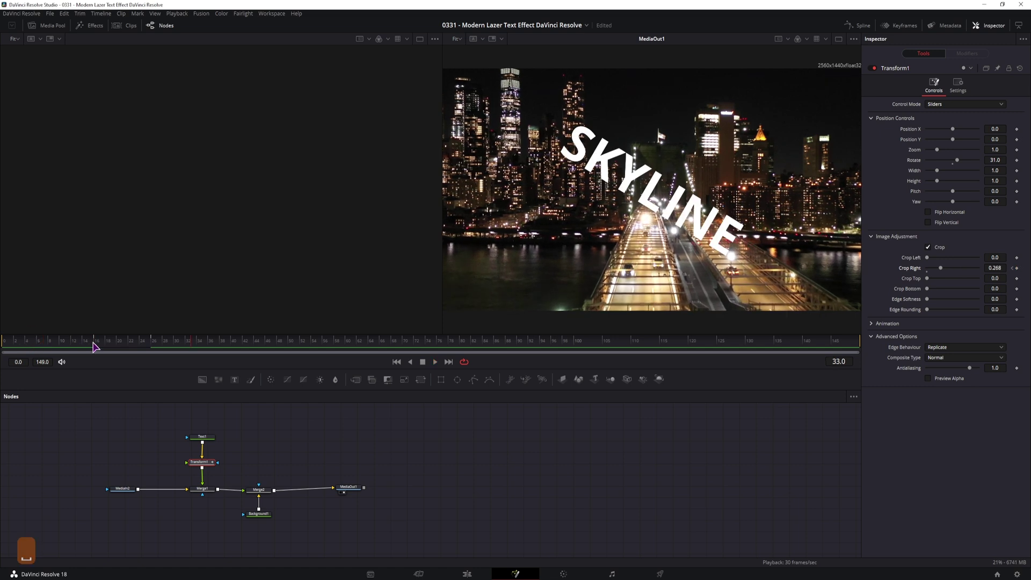
# Re-crop the text fully at frame 16 and replay the reveal from near the start.
pyautogui.click(93, 343)
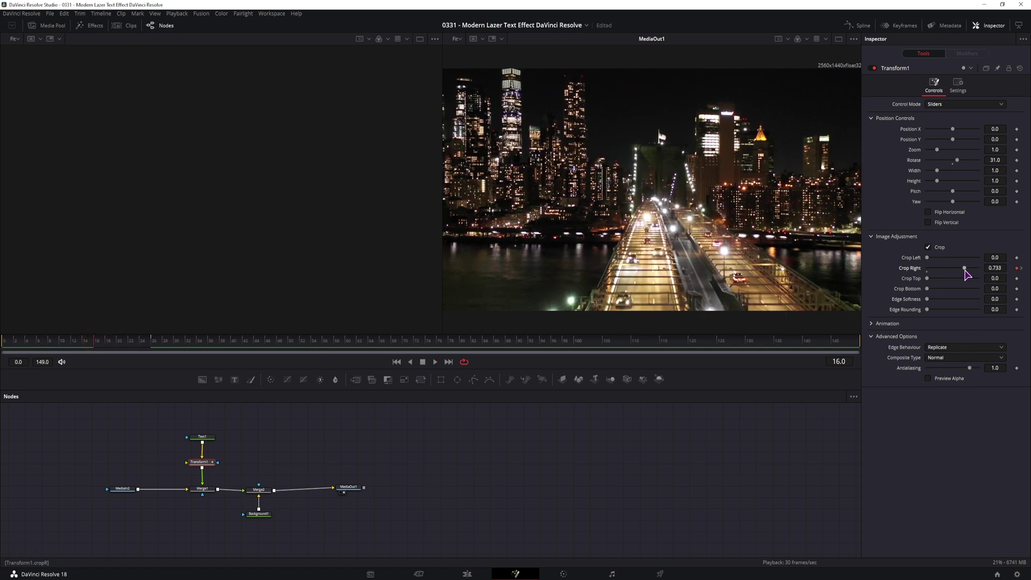
pyautogui.moveTo(966, 269); pyautogui.dragTo(979, 268)
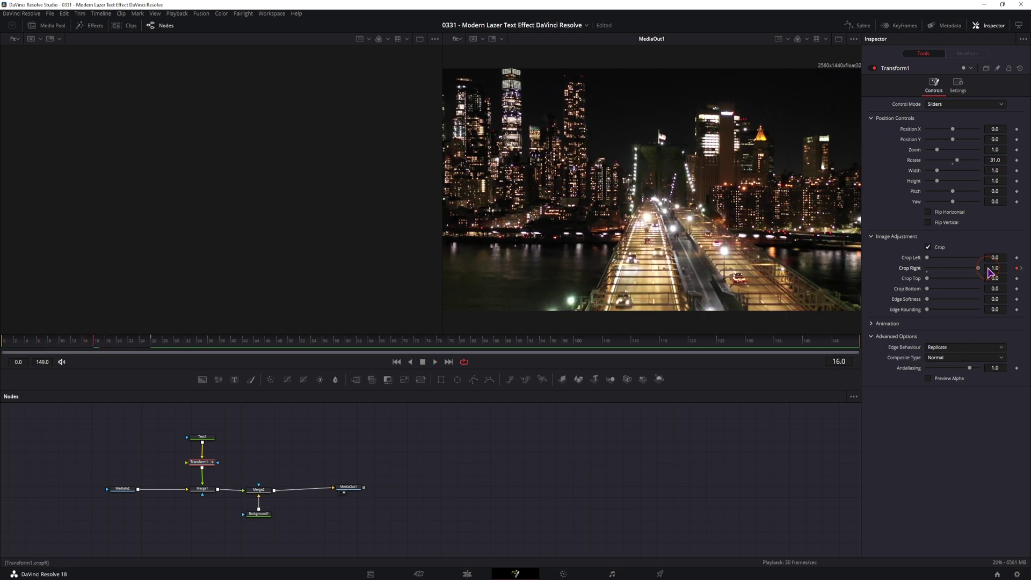
pyautogui.click(153, 342)
pyautogui.click(254, 329)
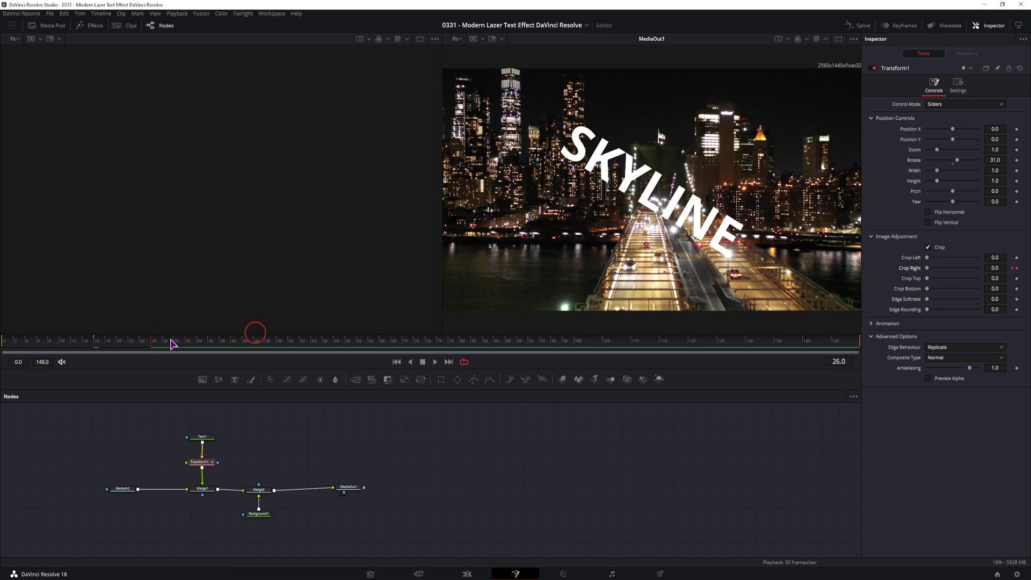
pyautogui.click(71, 340)
pyautogui.press('space')
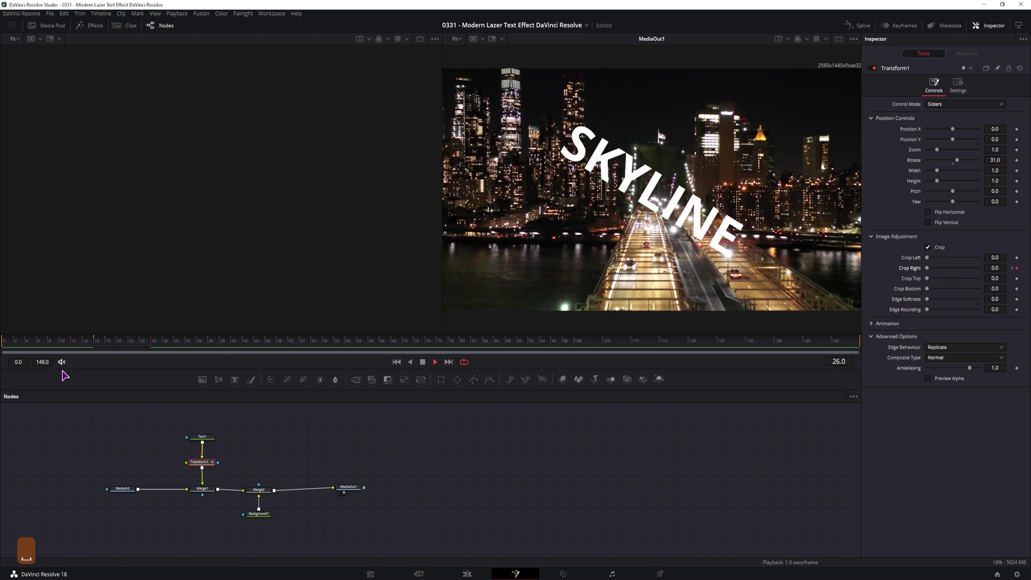
pyautogui.click(67, 341)
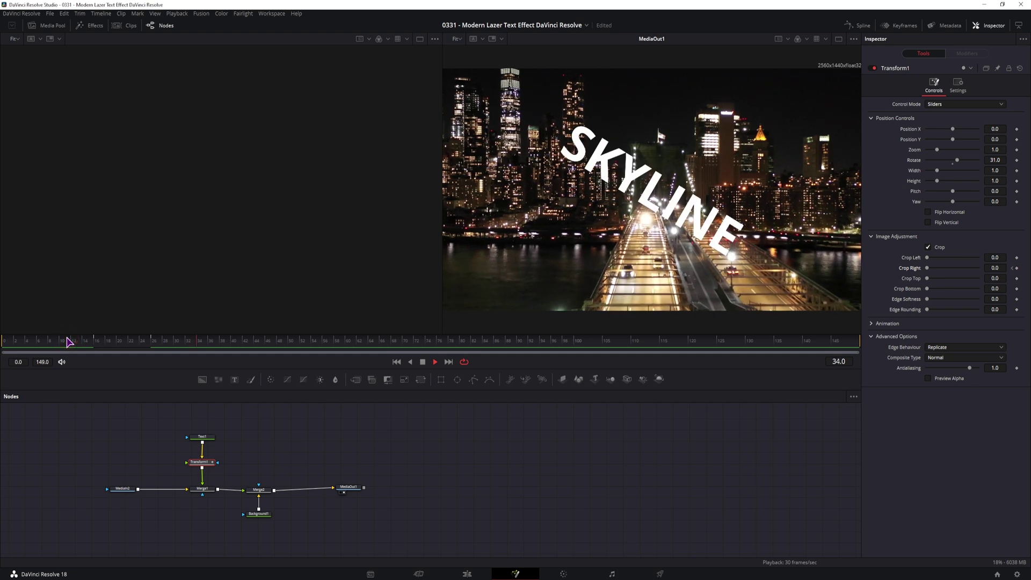
pyautogui.click(67, 340)
pyautogui.click(30, 341)
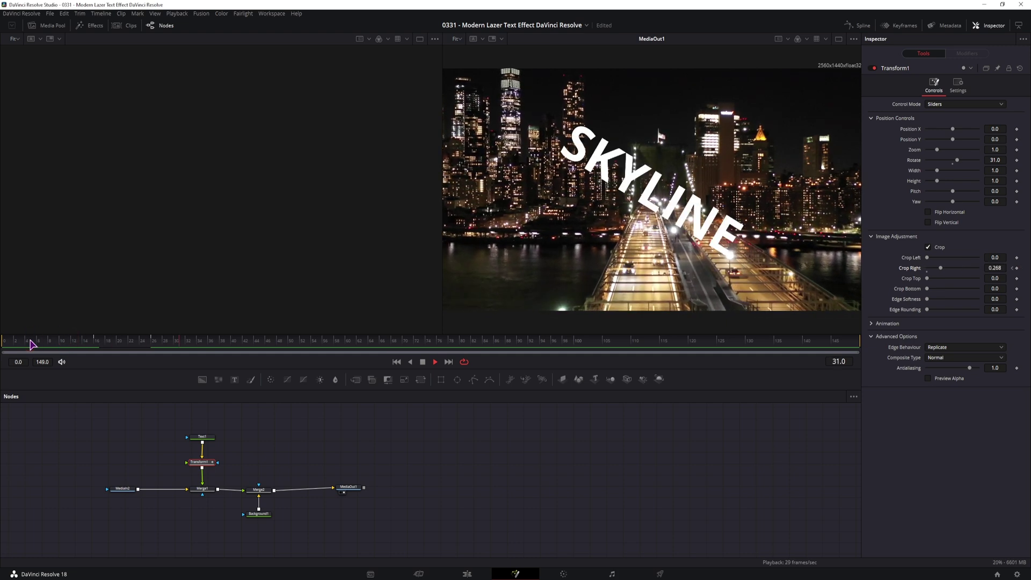
pyautogui.click(29, 341)
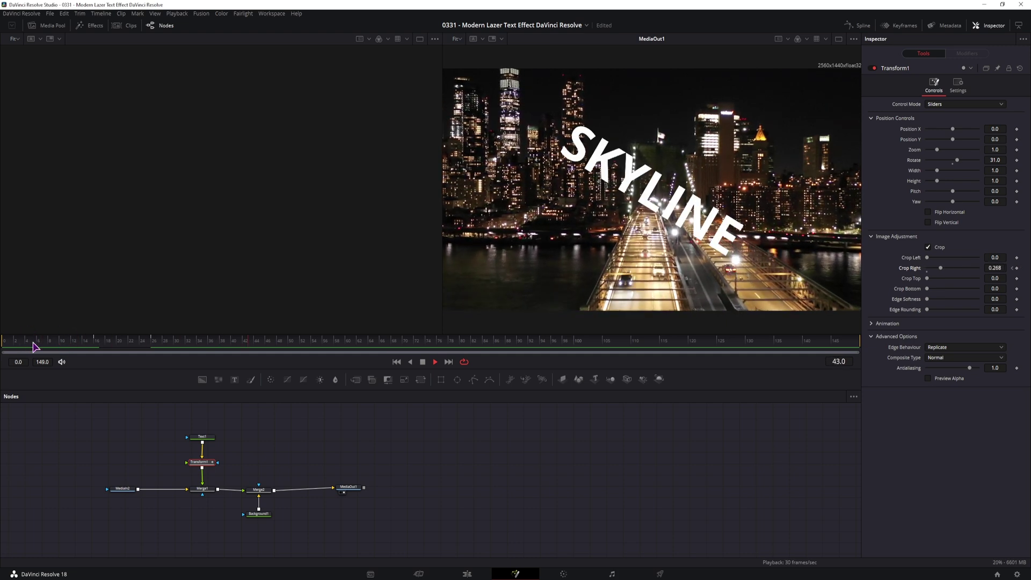
pyautogui.press('space')
pyautogui.moveTo(202, 464); pyautogui.dragTo(202, 458)
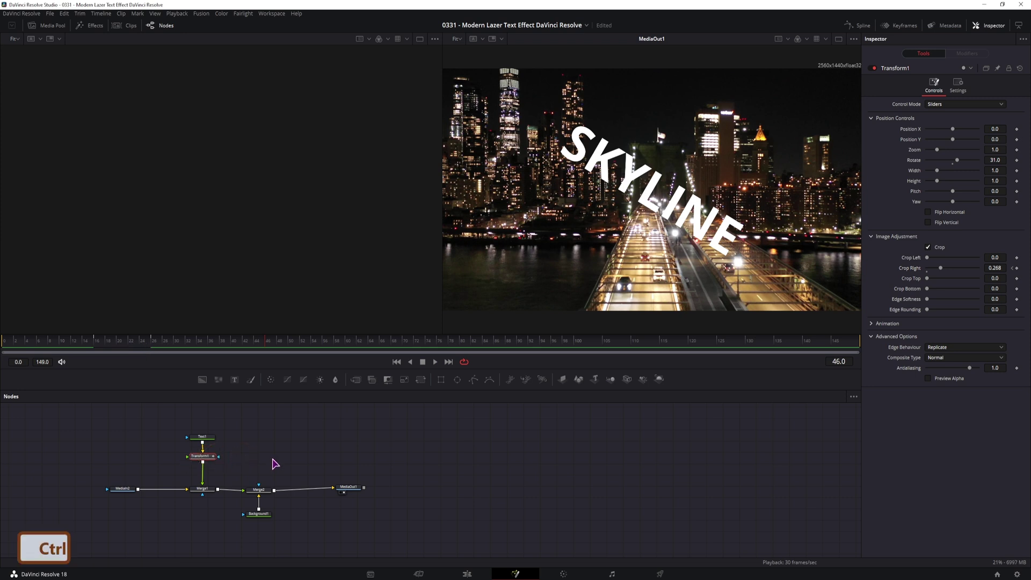
# Insert a Soft Glow node after Transform1 via the glow tool search.
pyautogui.hotkey('ctrl', 'space')
pyautogui.write('glow')
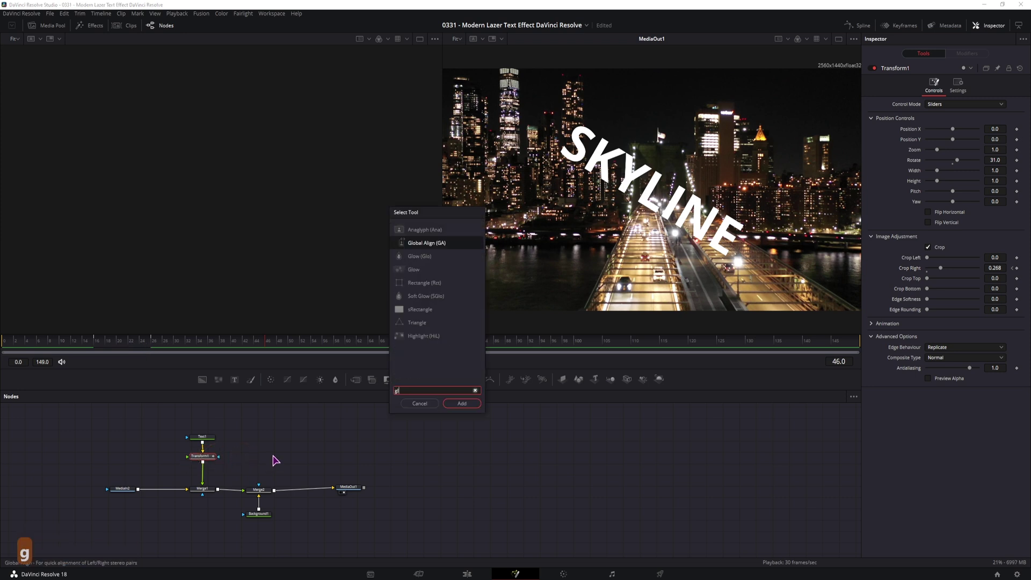
pyautogui.click(430, 257)
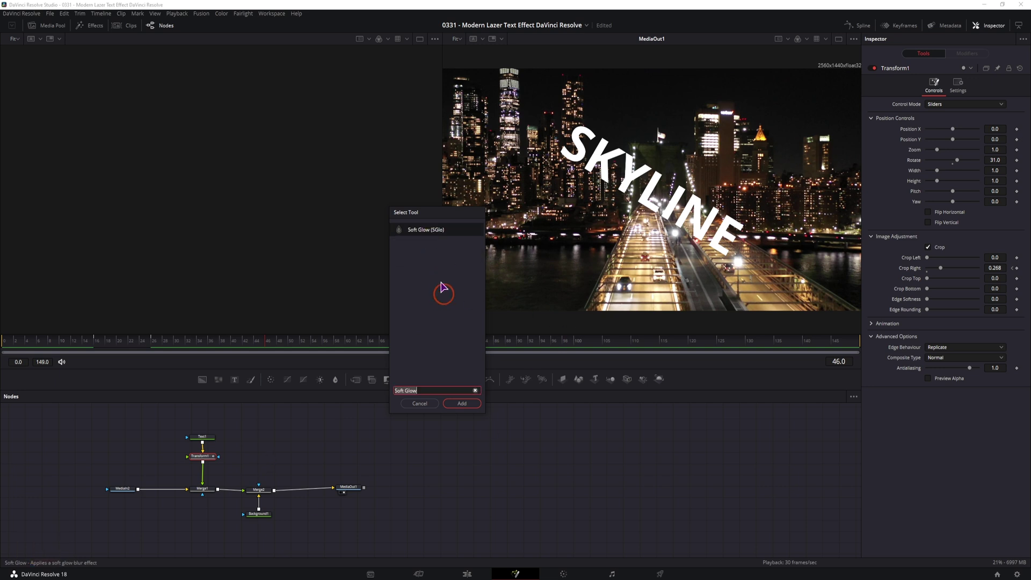
pyautogui.click(462, 403)
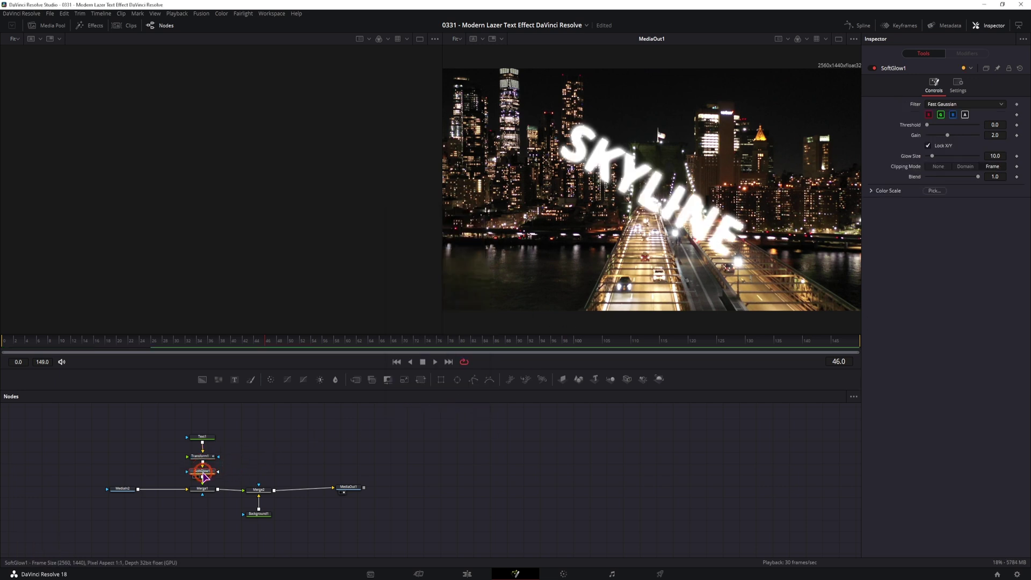
# Tint the glow pink with Color Scale Red 1.732, Green 0.693, Blue 1.244, checking frame 20.
pyautogui.click(872, 193)
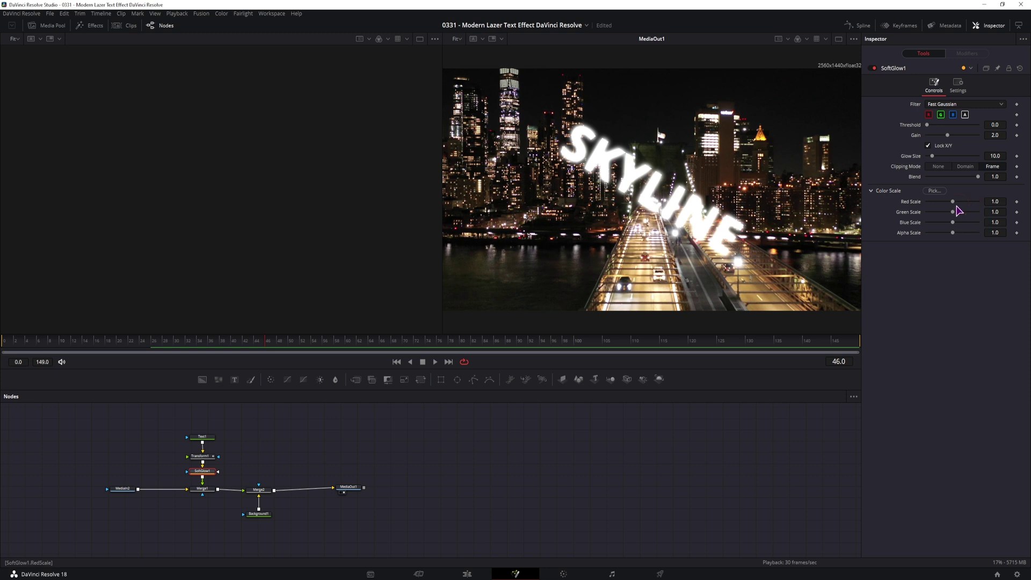
pyautogui.moveTo(953, 202); pyautogui.dragTo(960, 222)
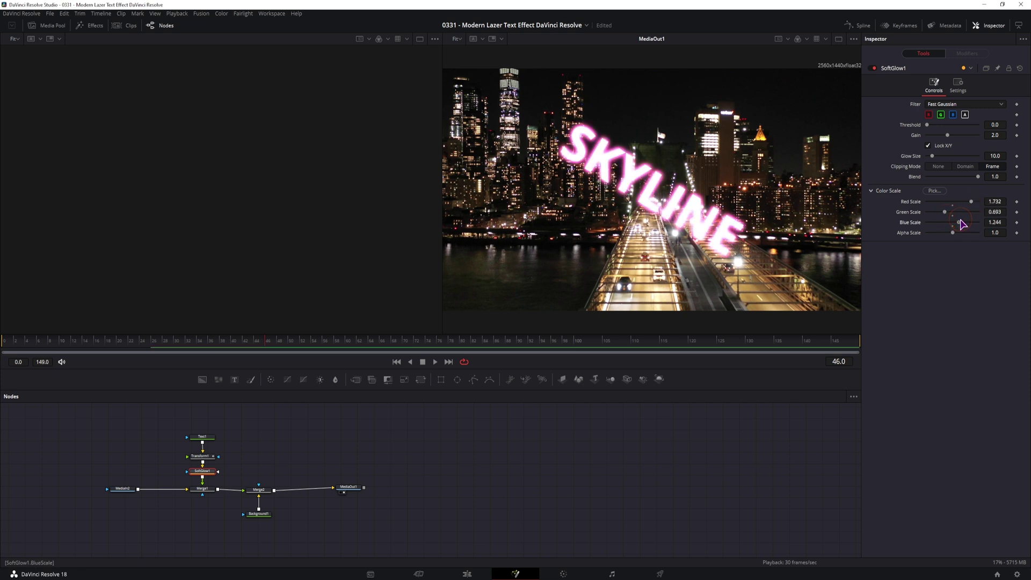
pyautogui.moveTo(131, 341)
pyautogui.mouseDown()
pyautogui.moveTo(103, 340)
pyautogui.moveTo(118, 345)
pyautogui.mouseUp()
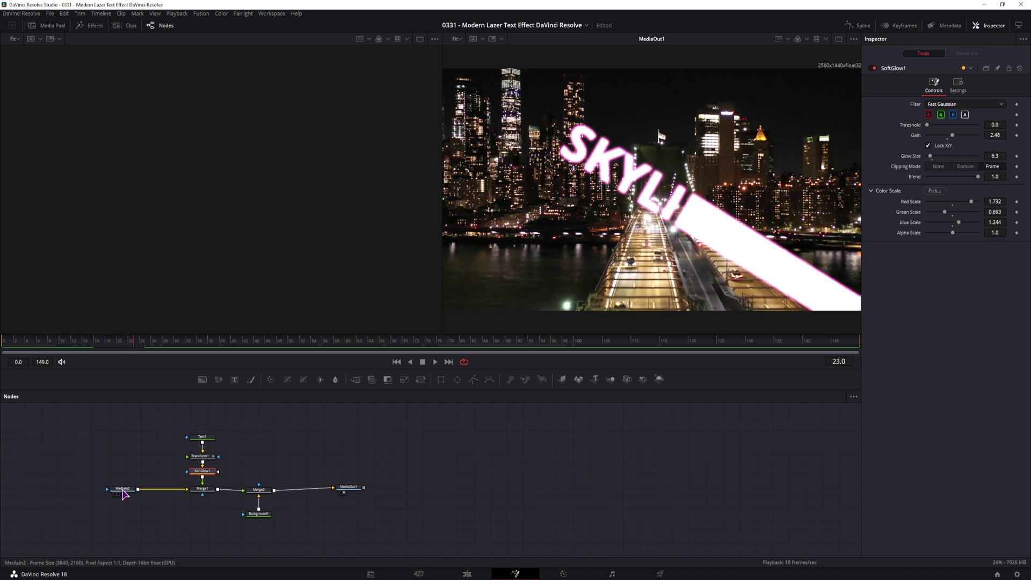
# Unlink MediaIn2 and Merge1 from the chain and set Background1 Alpha to 0.
pyautogui.moveTo(129, 495); pyautogui.dragTo(105, 500)
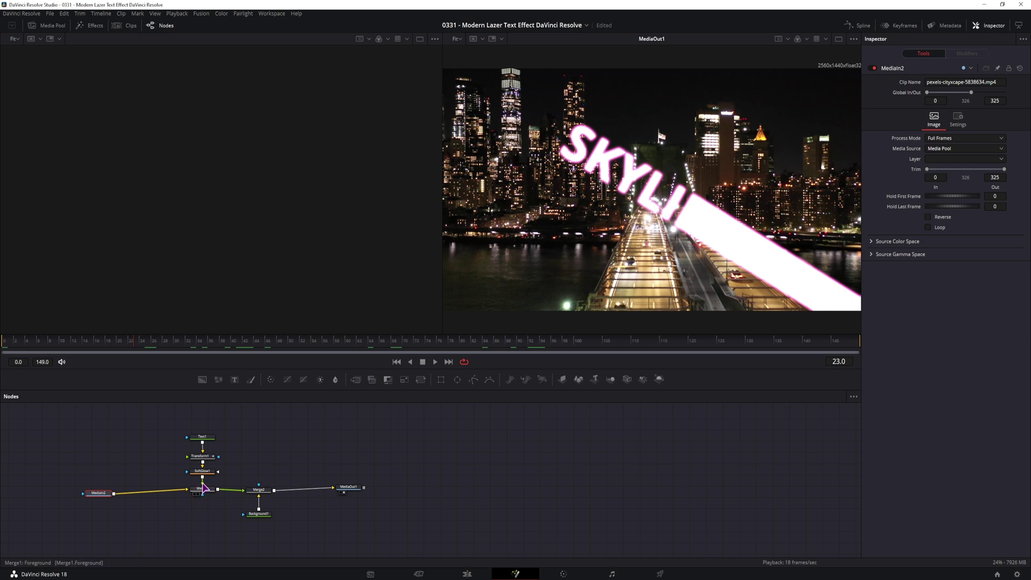
pyautogui.moveTo(213, 490); pyautogui.dragTo(245, 491)
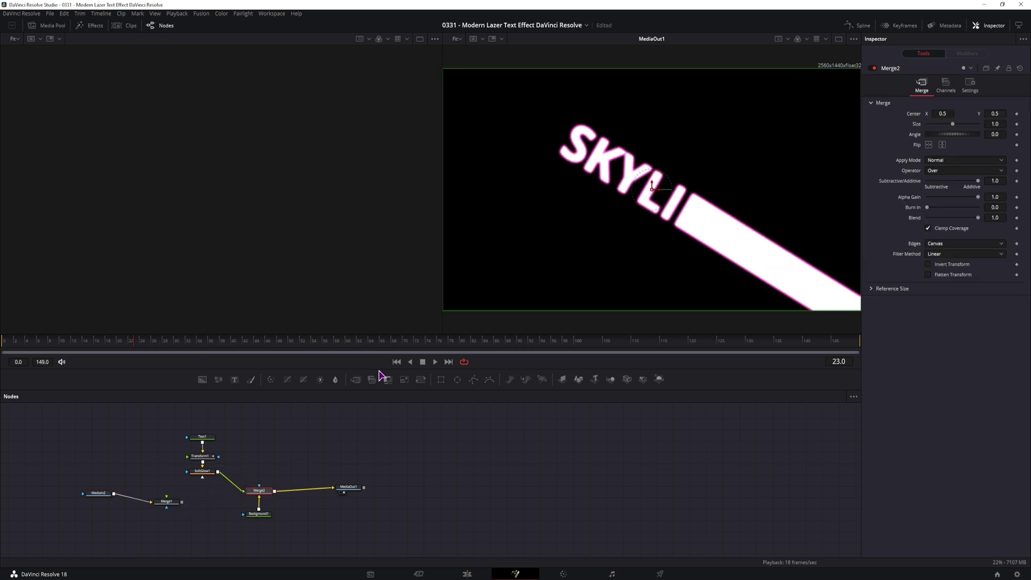
pyautogui.click(265, 517)
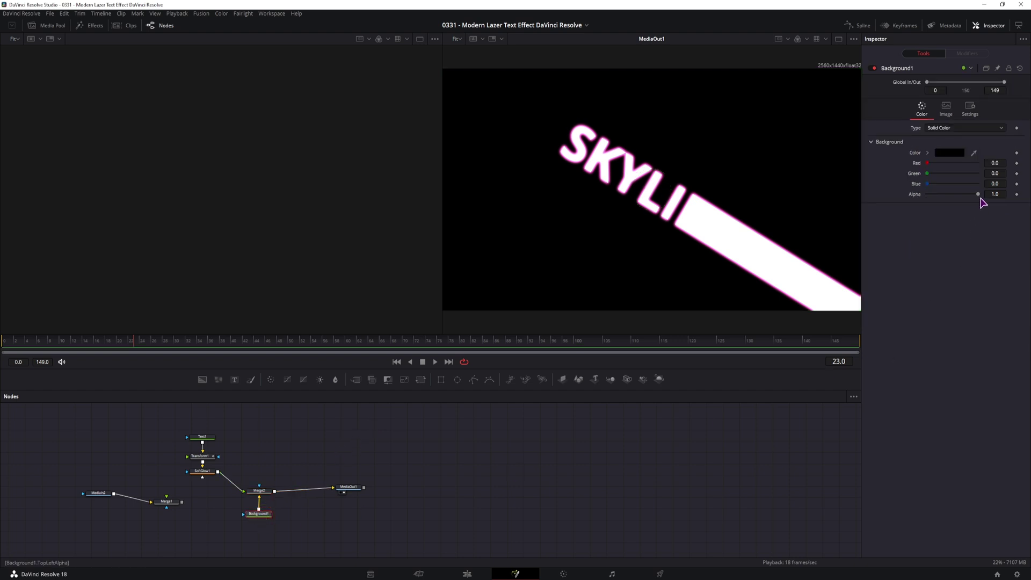
pyautogui.moveTo(978, 195); pyautogui.dragTo(937, 194)
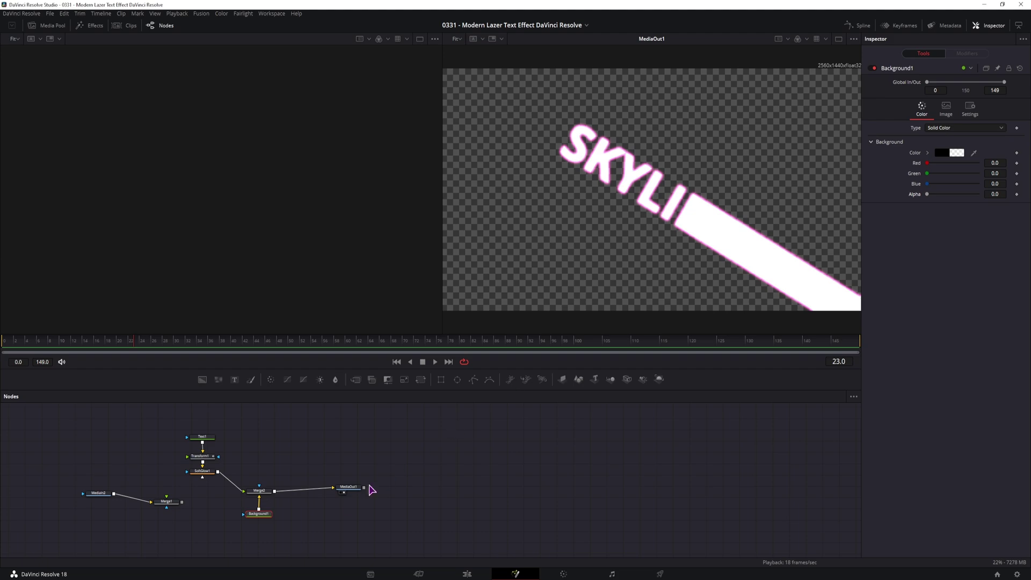